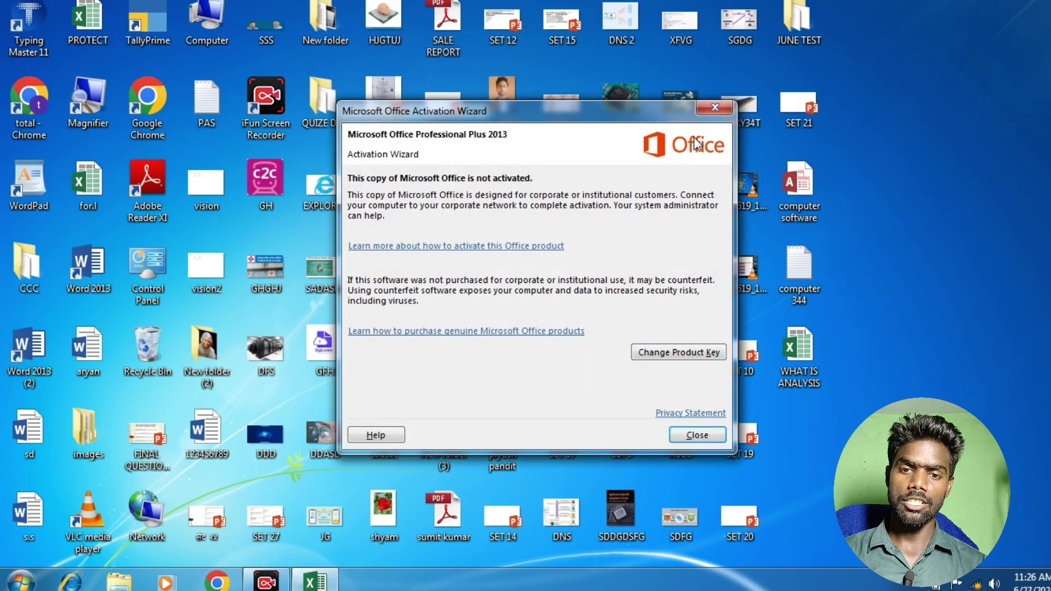
- Close the Office activation notice and launch Excel
click(713, 107)
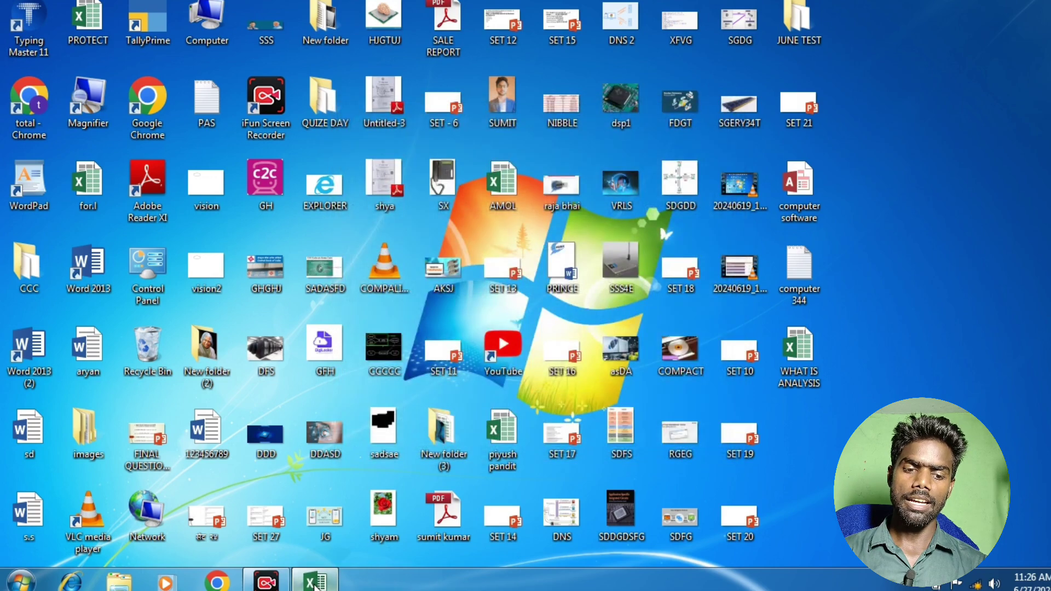
click(314, 583)
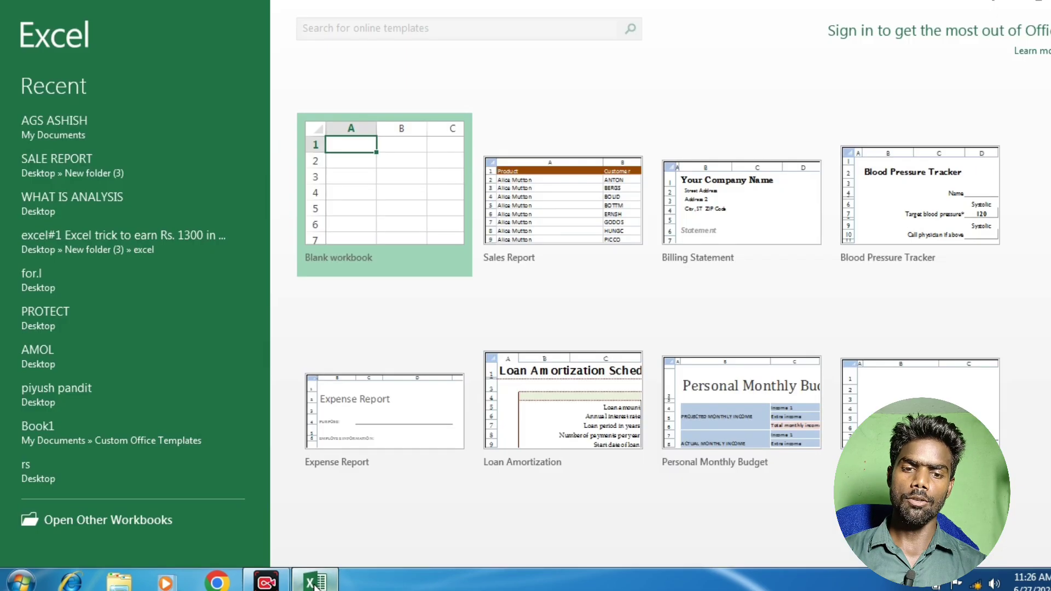
- Start a blank workbook, then open the recent 'excel#1 Excel trick to earn Rs. 1300 in just 1 hour' workbook
click(380, 212)
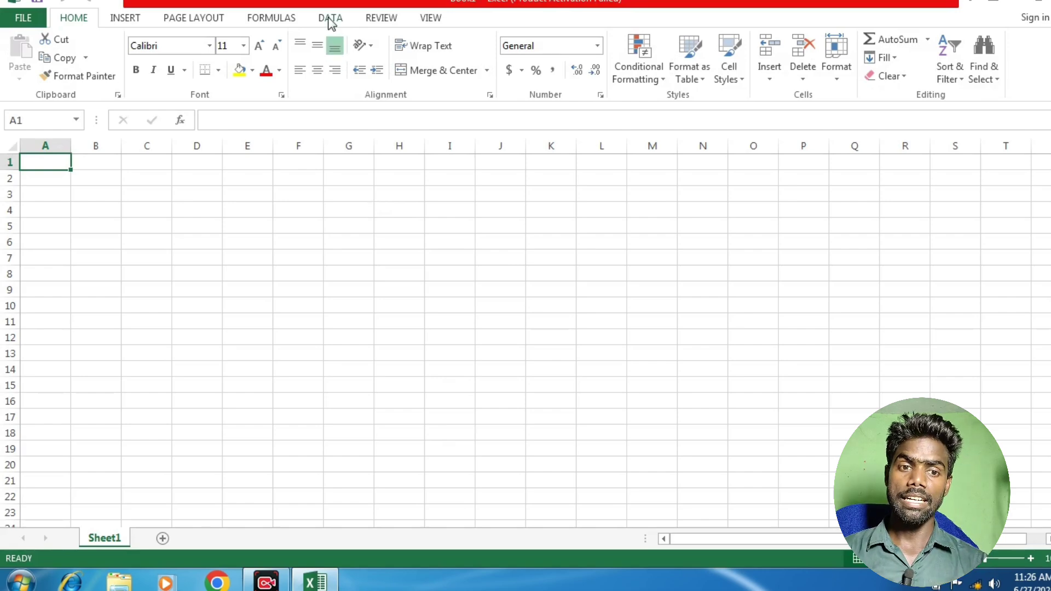
click(329, 18)
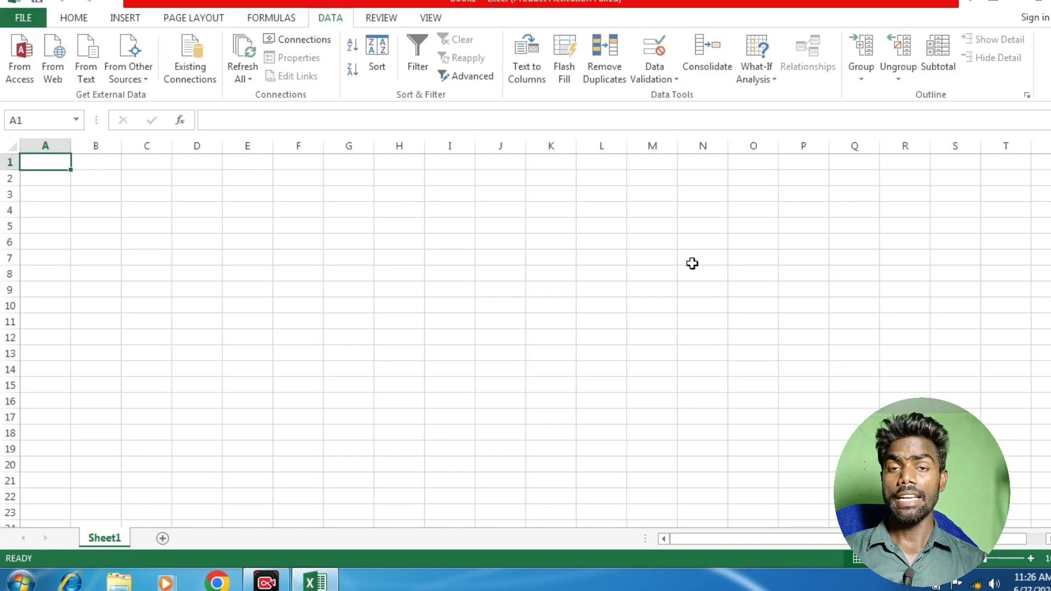
click(26, 19)
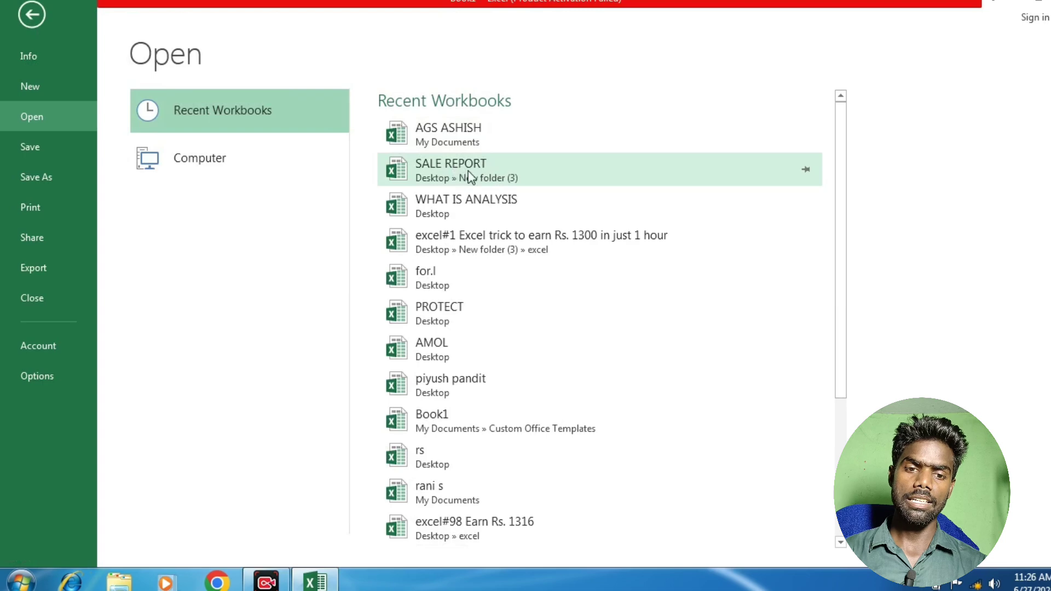
click(486, 235)
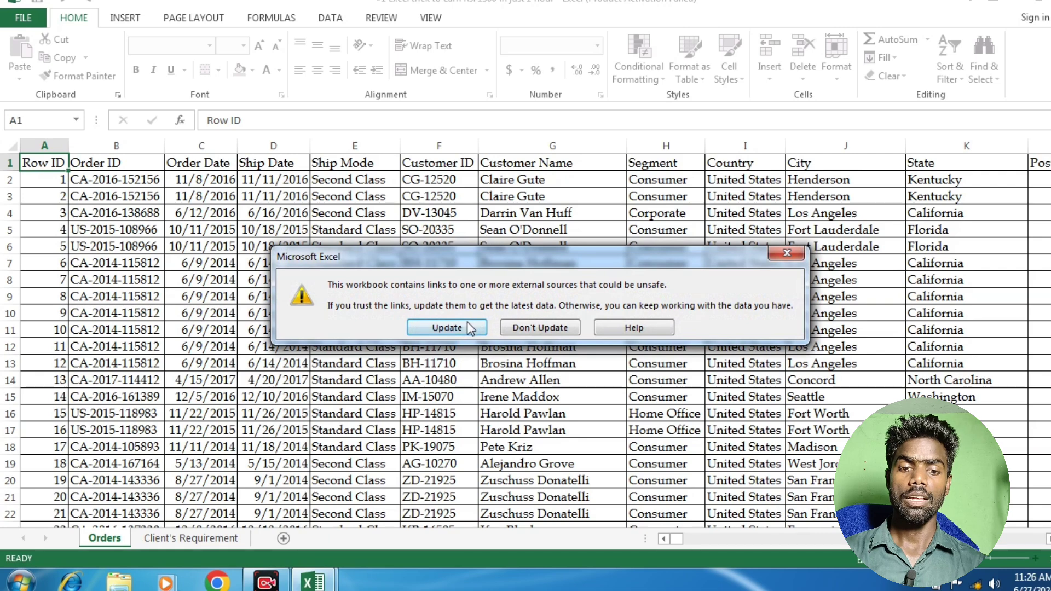
- Dismiss the external-link warnings with Update, then Continue
click(467, 323)
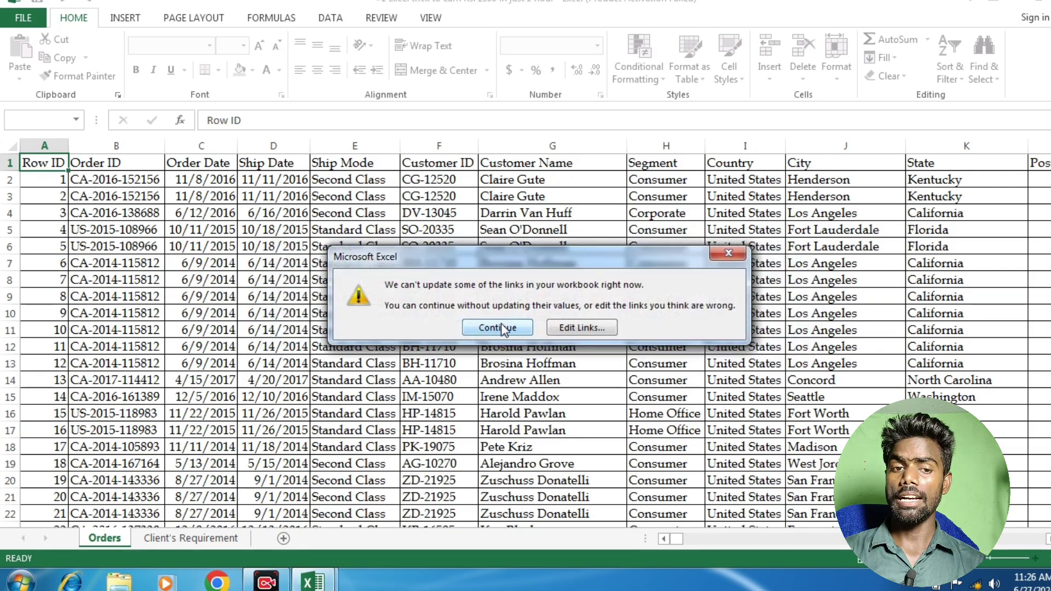
click(502, 328)
click(403, 298)
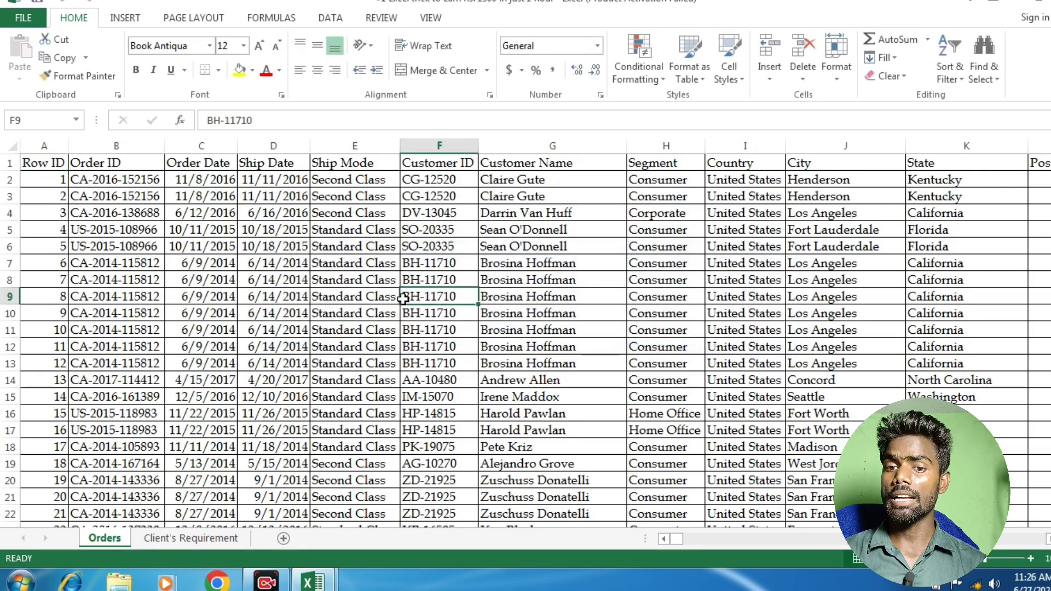
click(351, 278)
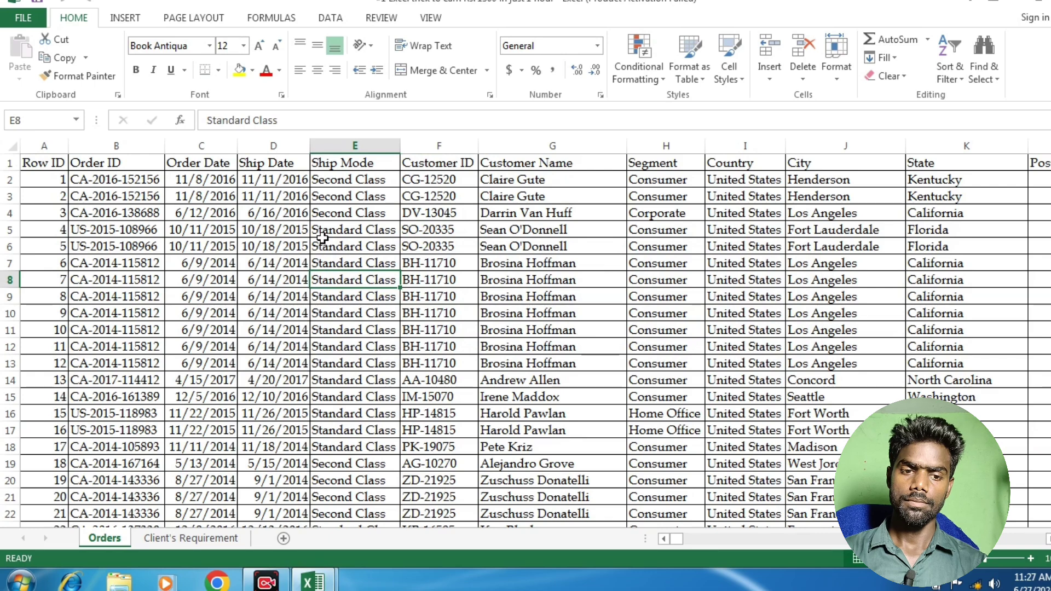
- Change E6's ship mode to 'Staandard Class', then select the whole sheet
double_click(323, 240)
text(a)
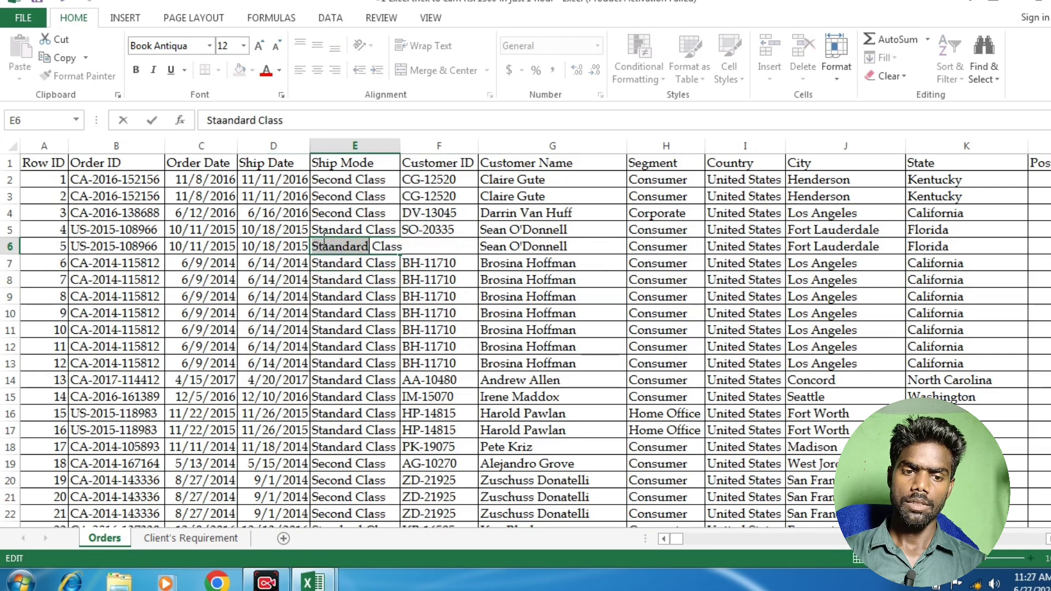
click(344, 283)
key(ctrl+a)
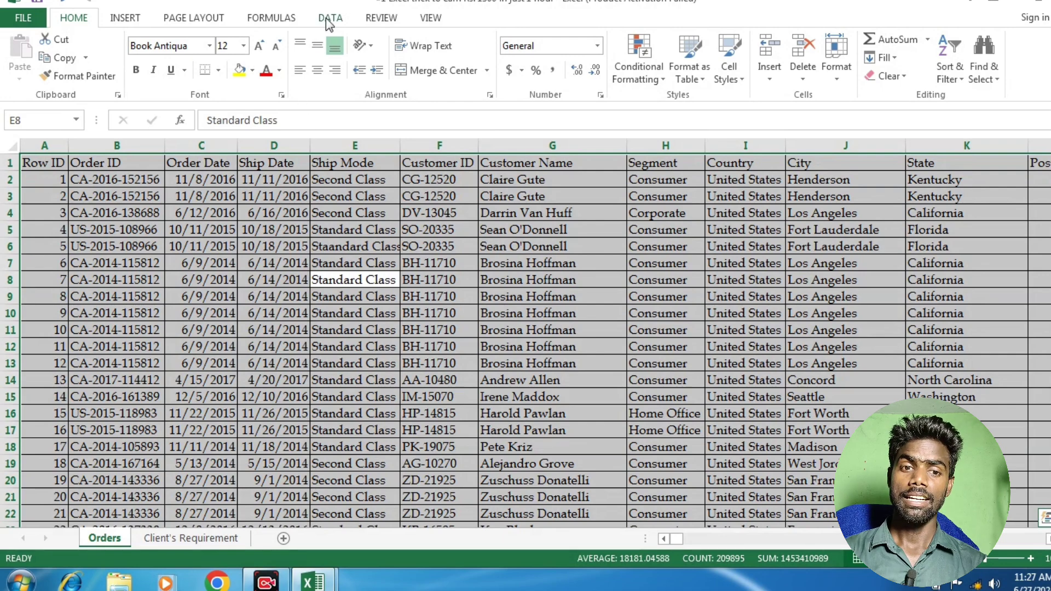
click(328, 19)
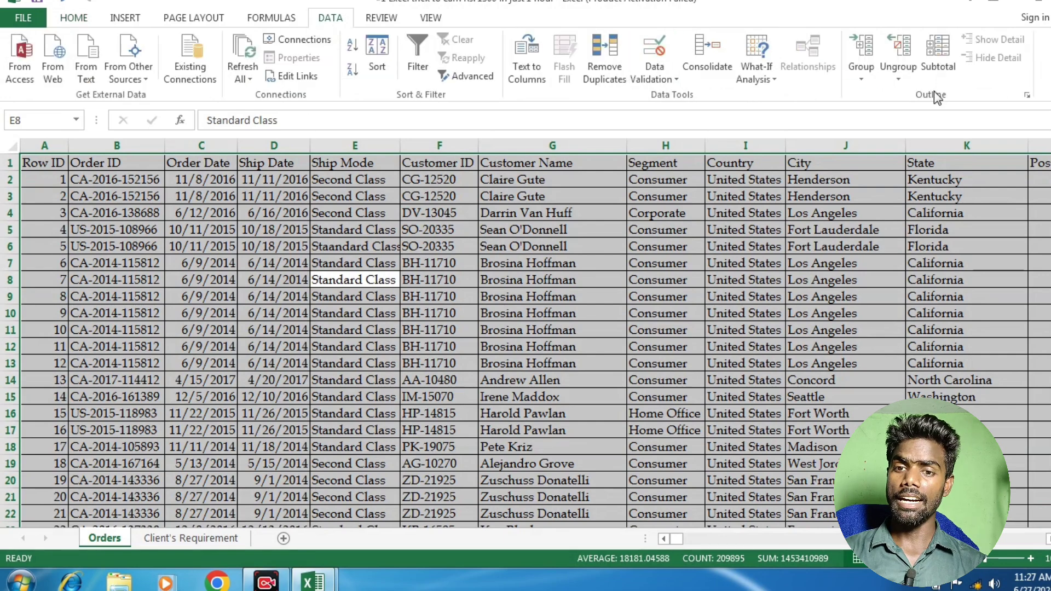
click(859, 82)
click(883, 98)
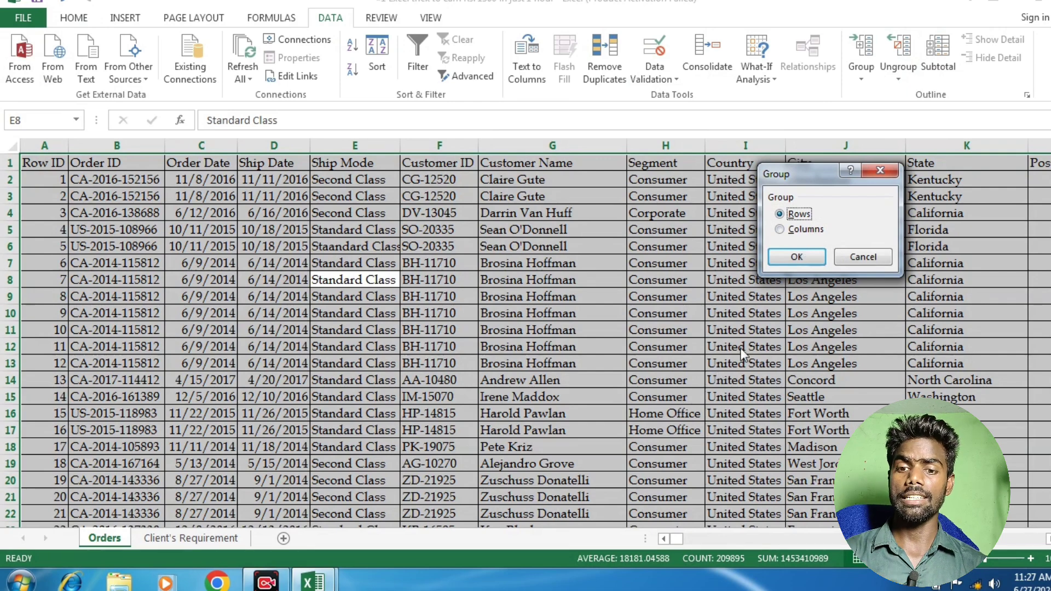
click(790, 261)
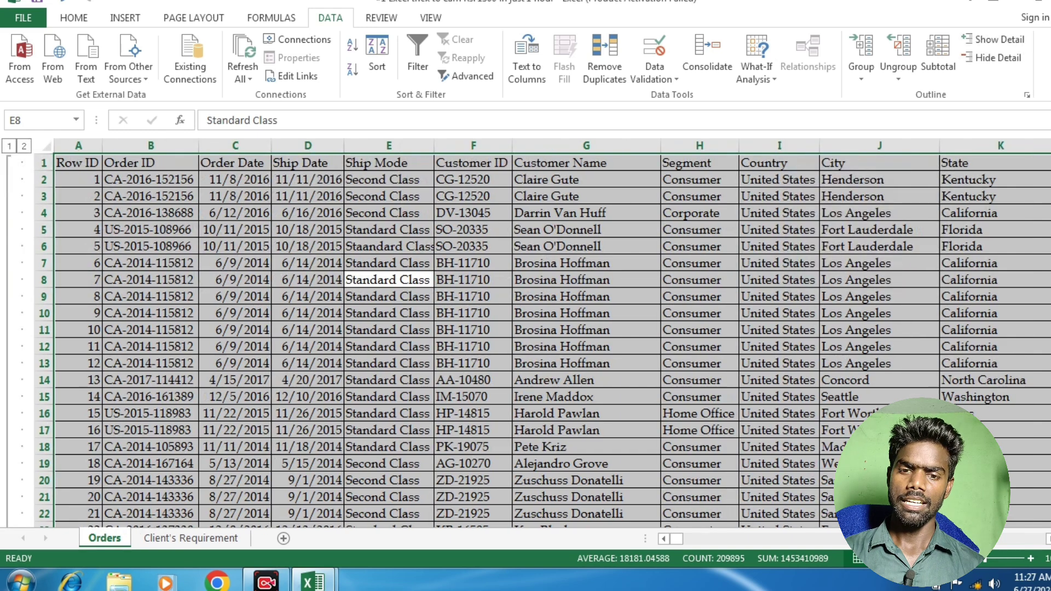
drag(1046, 161, 1040, 509)
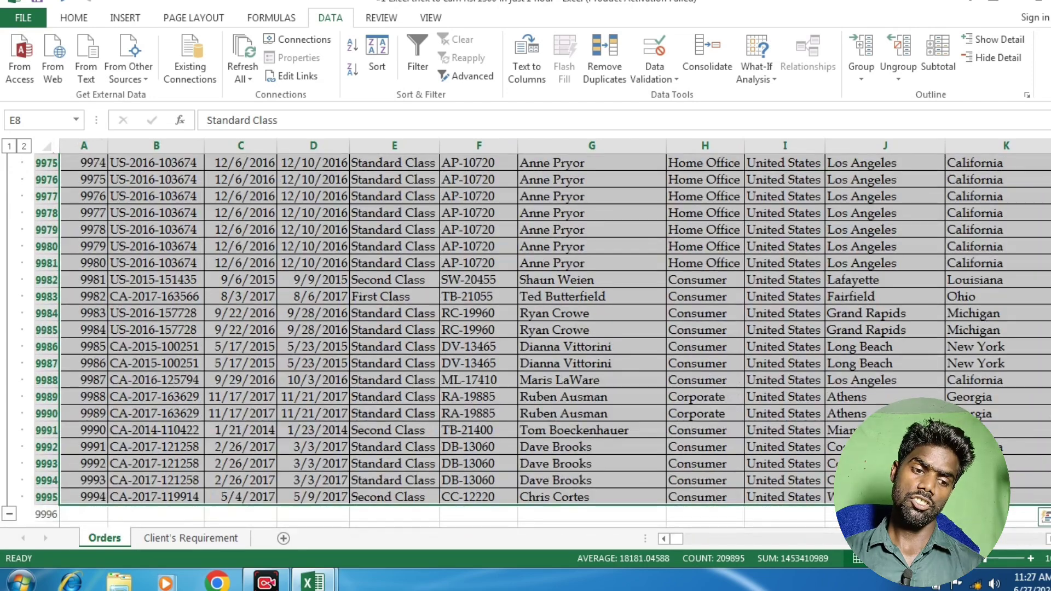
click(9, 513)
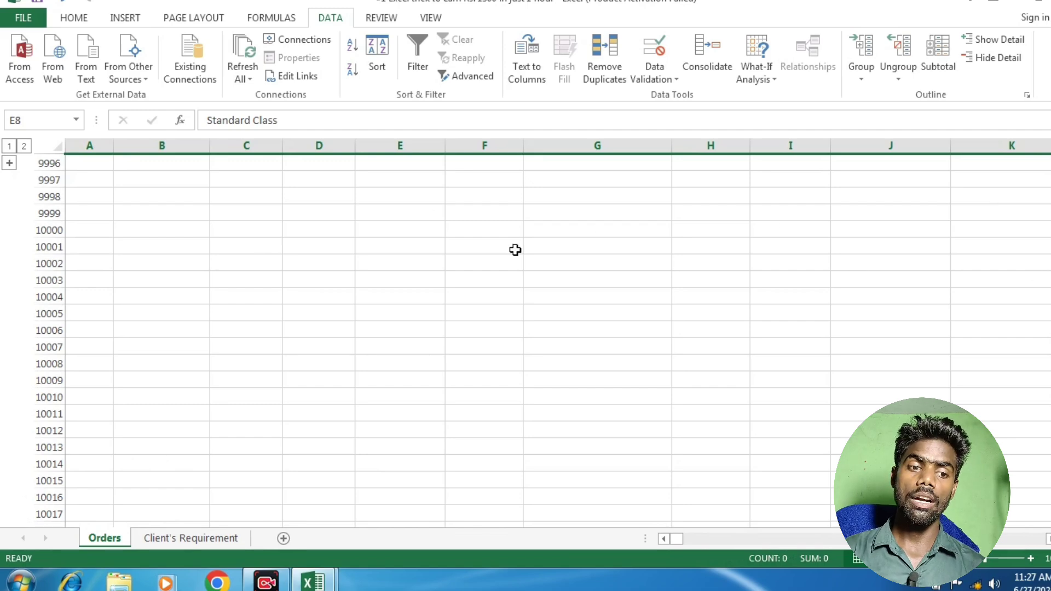
click(10, 164)
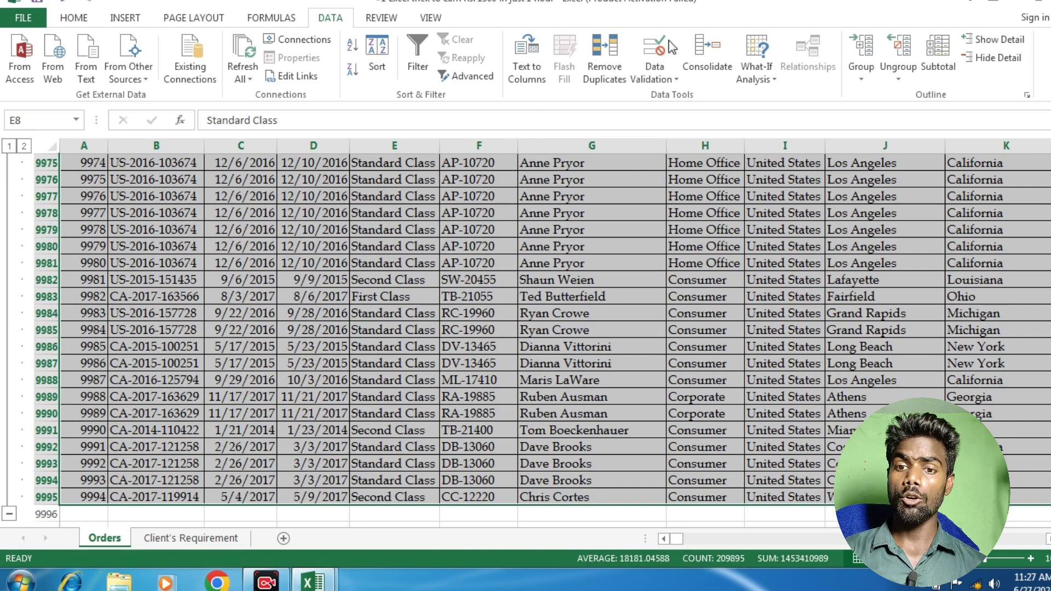
click(911, 52)
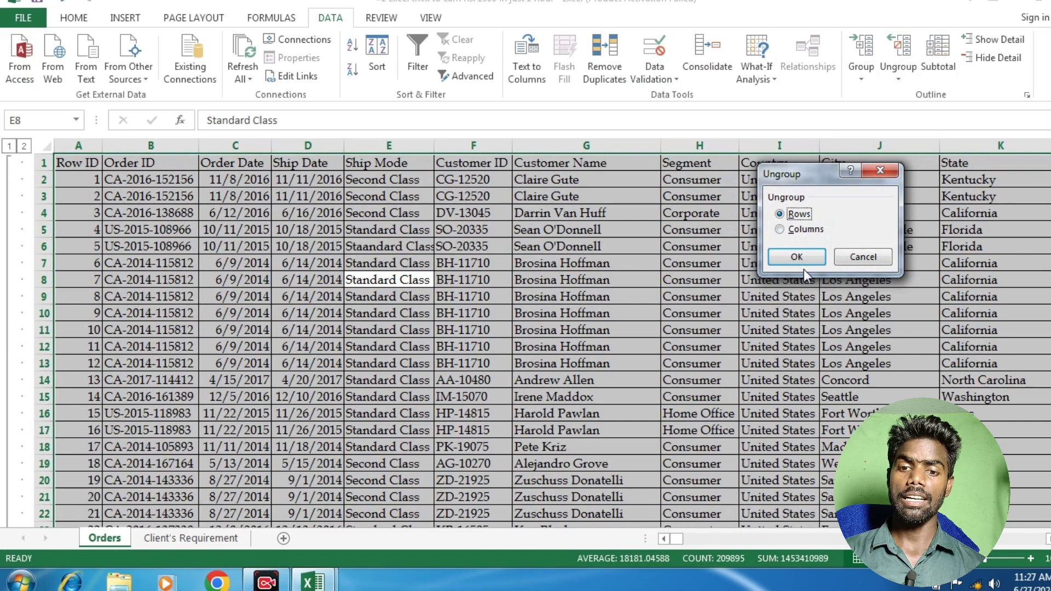
click(797, 257)
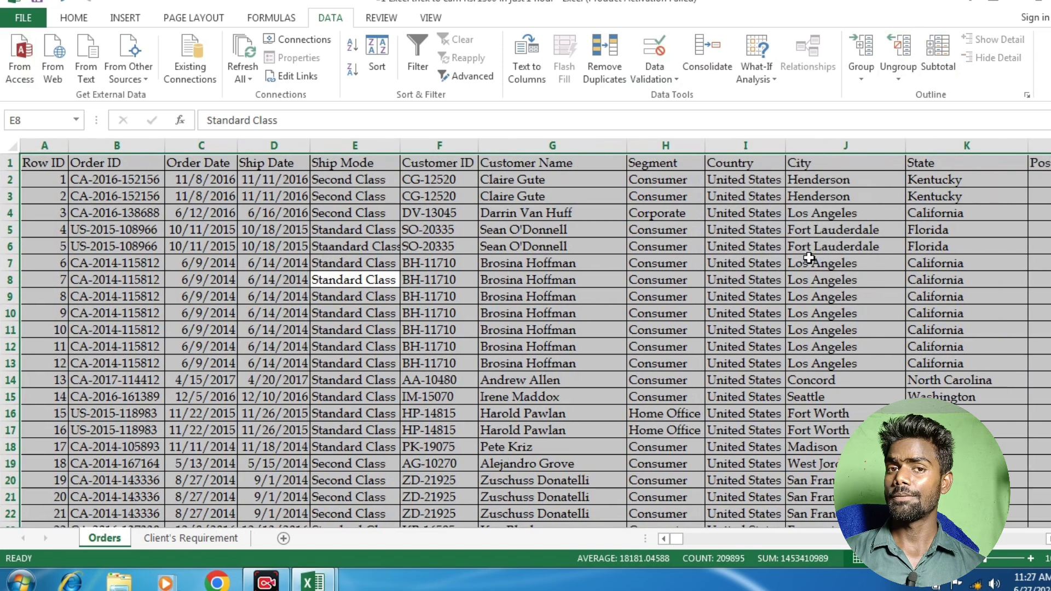
- Group the selected data by columns
click(859, 79)
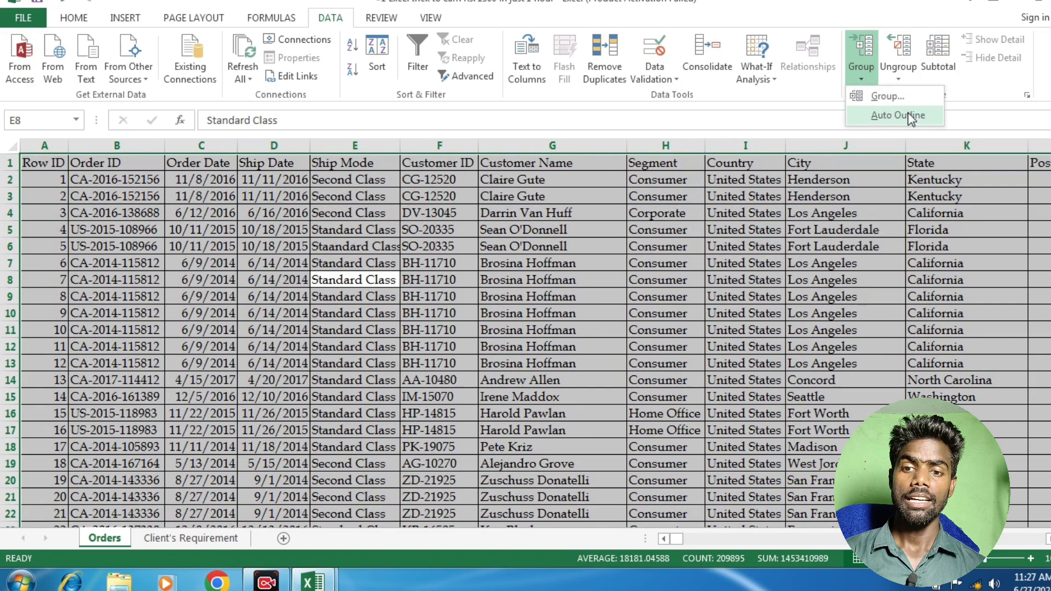
click(900, 96)
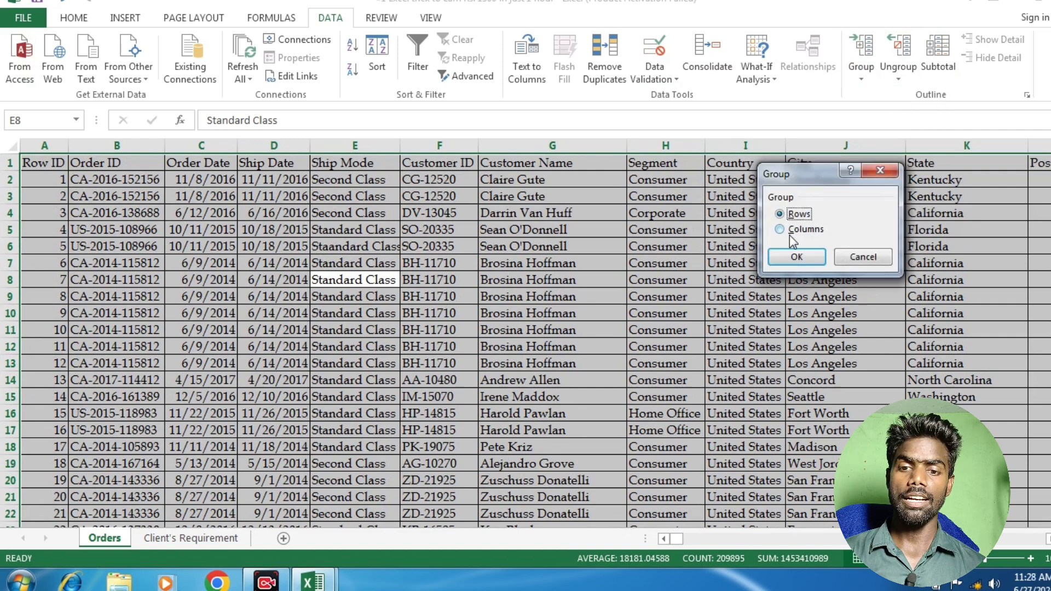
click(801, 230)
click(796, 262)
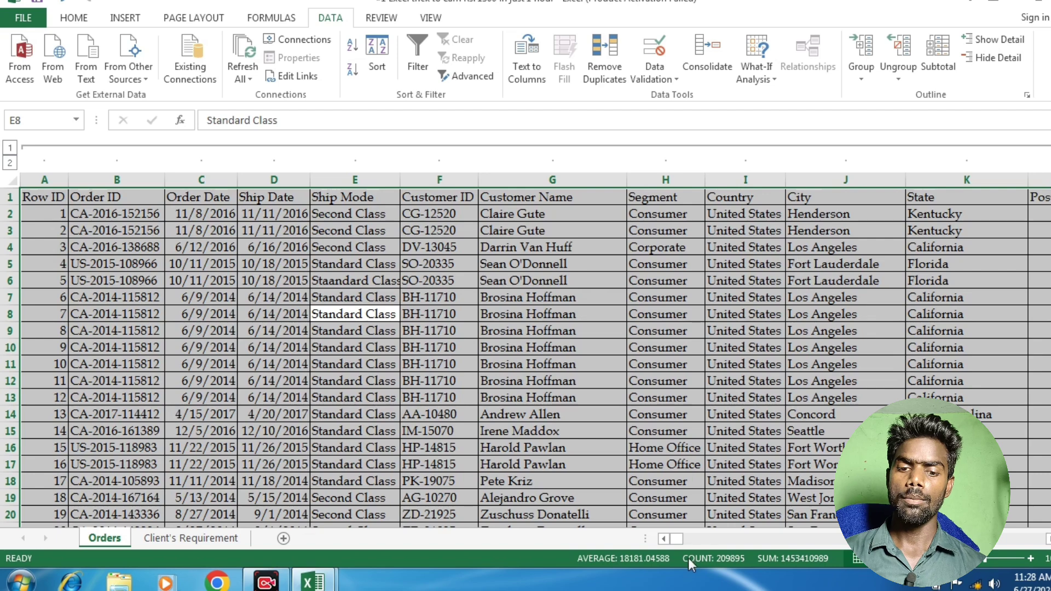
- Collapse and re-expand the column group, then ungroup the columns
drag(678, 542, 670, 540)
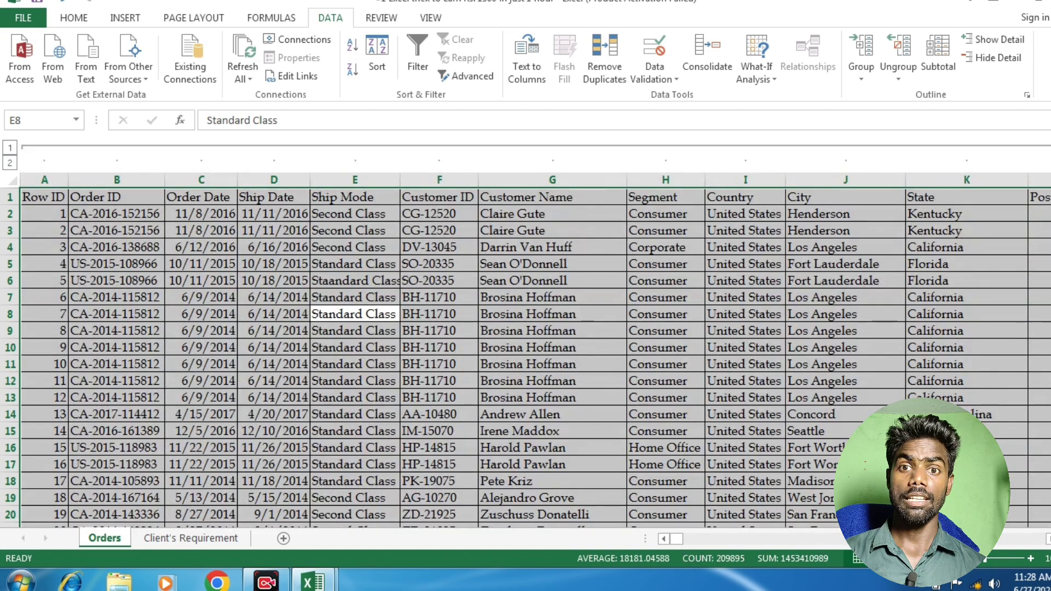
scroll(535, 355, right, 3)
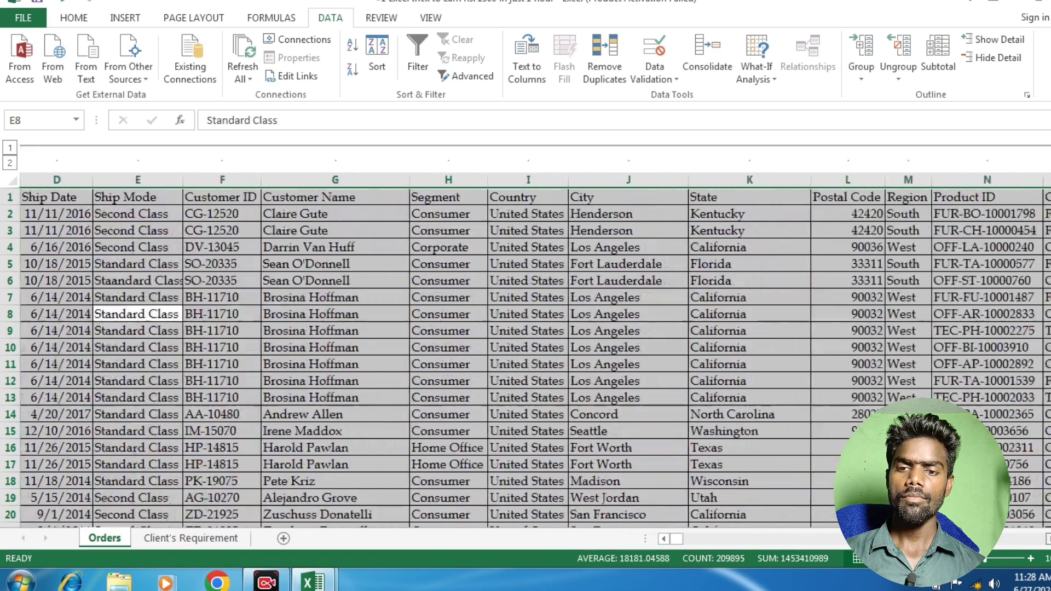
scroll(535, 356, right, 4)
scroll(534, 356, right, 2)
scroll(535, 356, right, 3)
scroll(535, 356, right, 3)
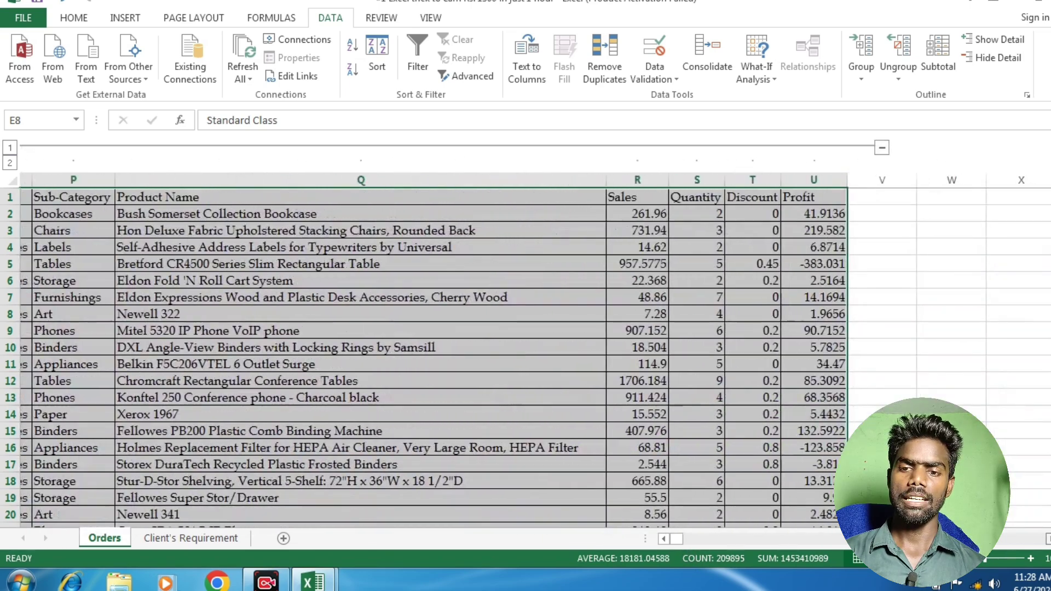
scroll(535, 355, right, 2)
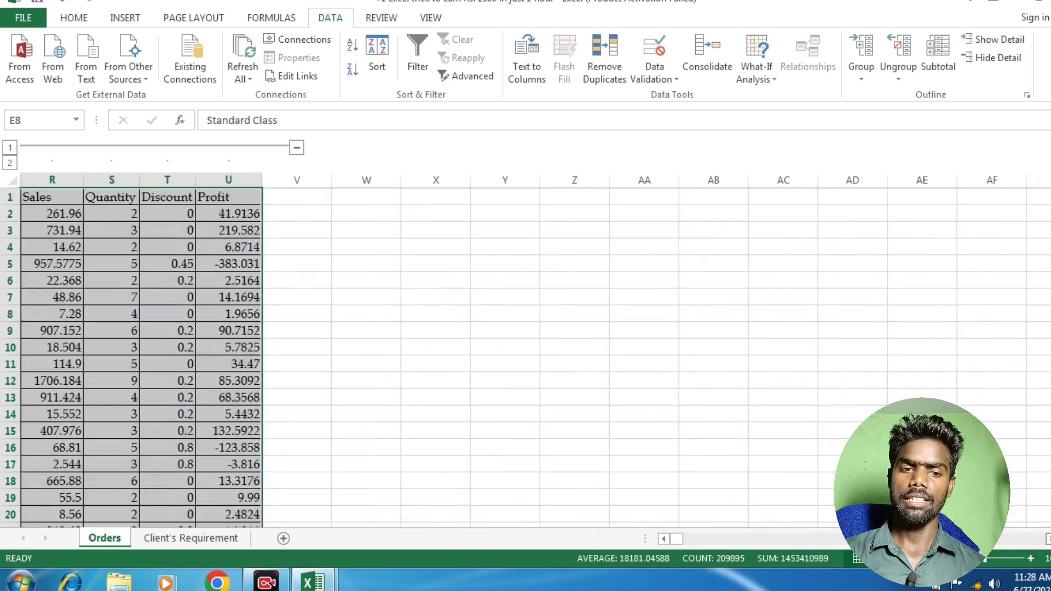
click(296, 149)
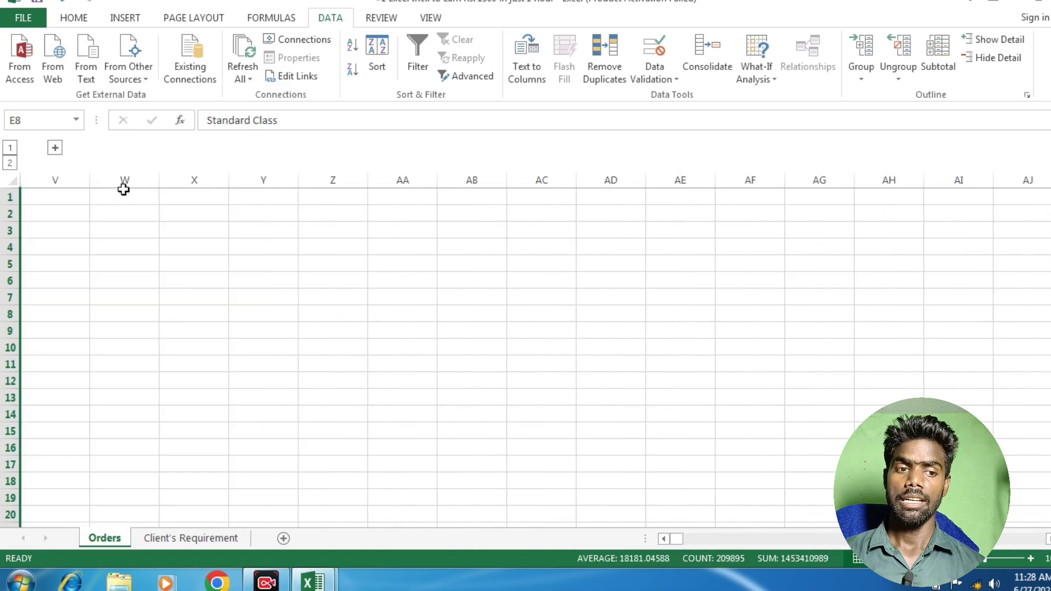
click(55, 148)
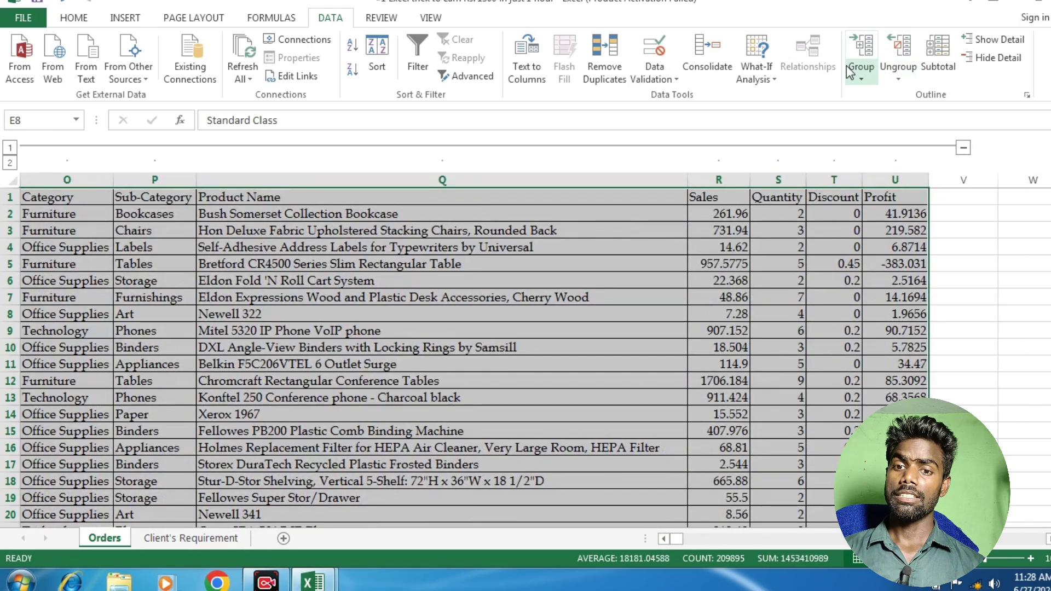
click(905, 65)
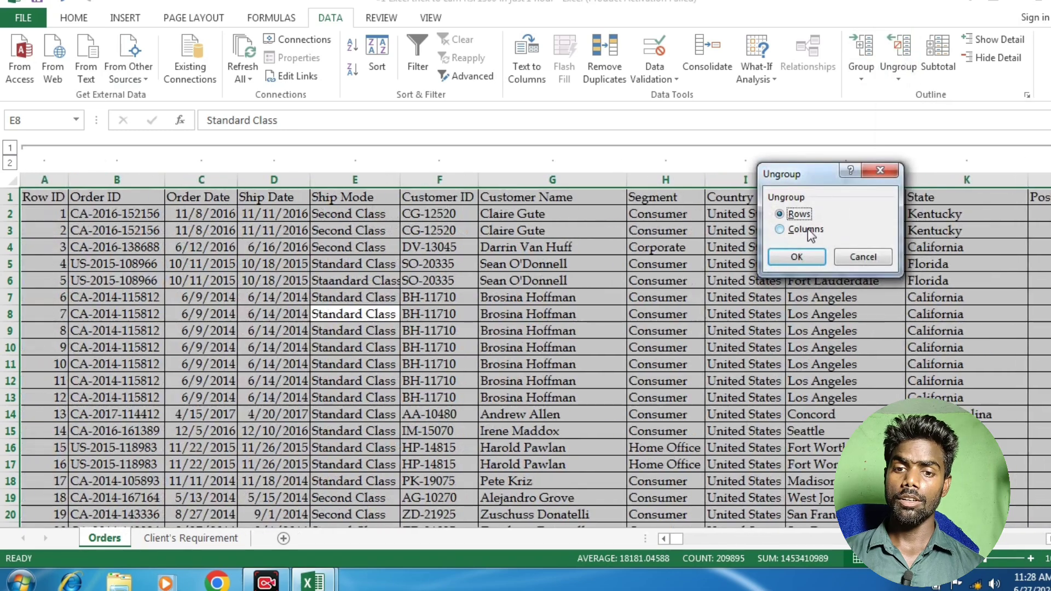
click(796, 260)
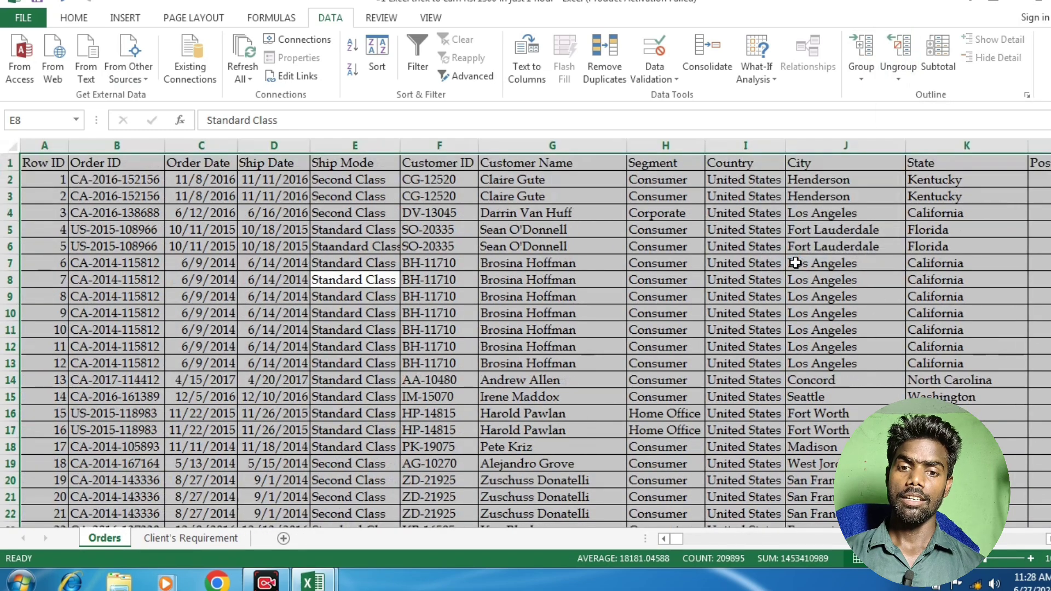
- Copy the Orders table and paste it into A1 of a new blank workbook
click(490, 295)
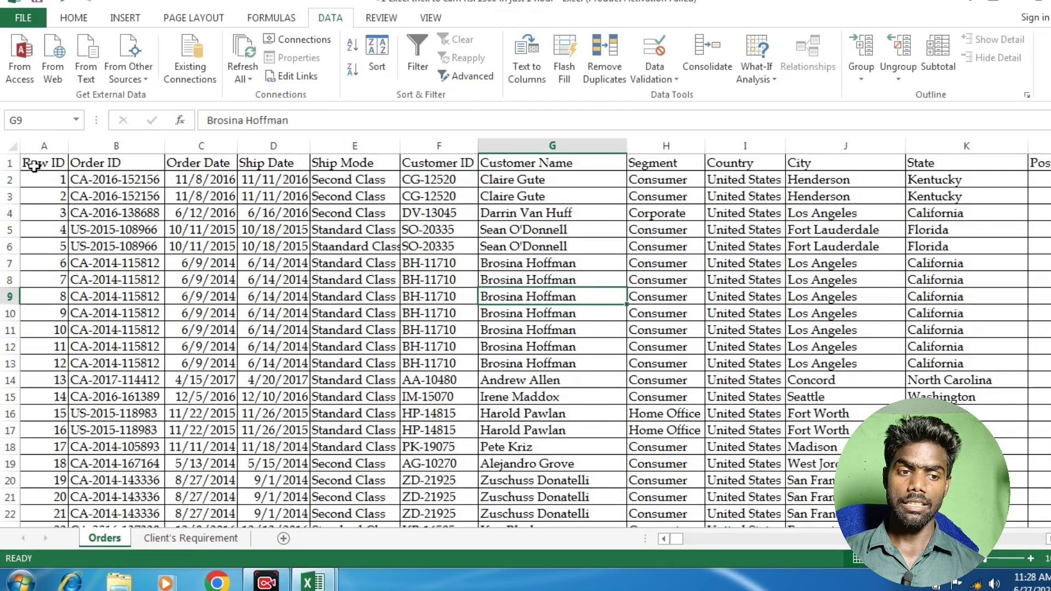
mouse_move(34, 166)
mouse_down()
mouse_move(115, 164)
mouse_move(634, 325)
mouse_move(794, 328)
mouse_move(865, 350)
mouse_move(869, 365)
mouse_move(1010, 416)
mouse_move(1017, 517)
mouse_up()
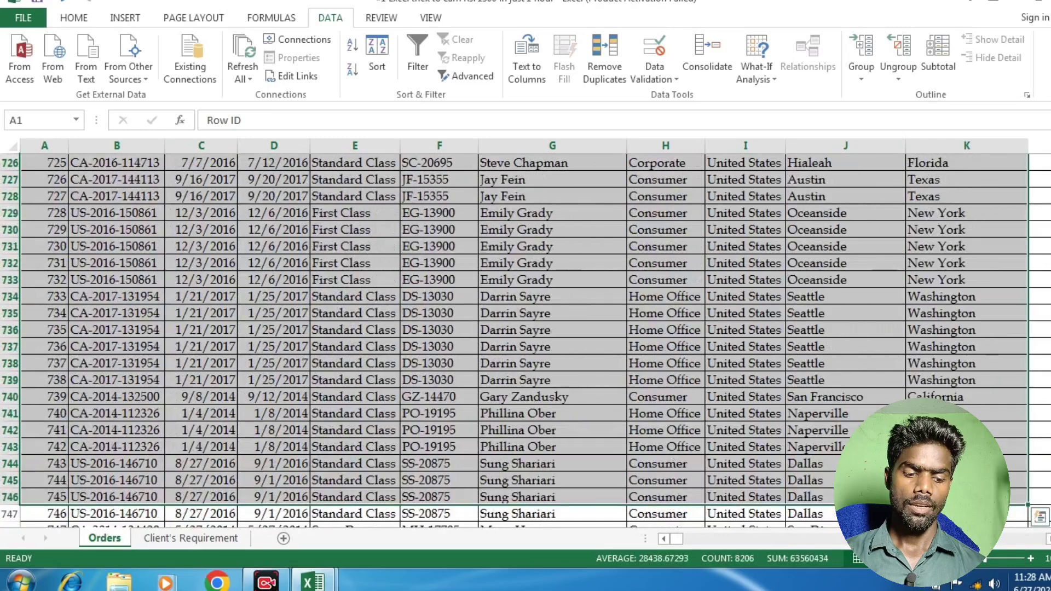
key(ctrl+c)
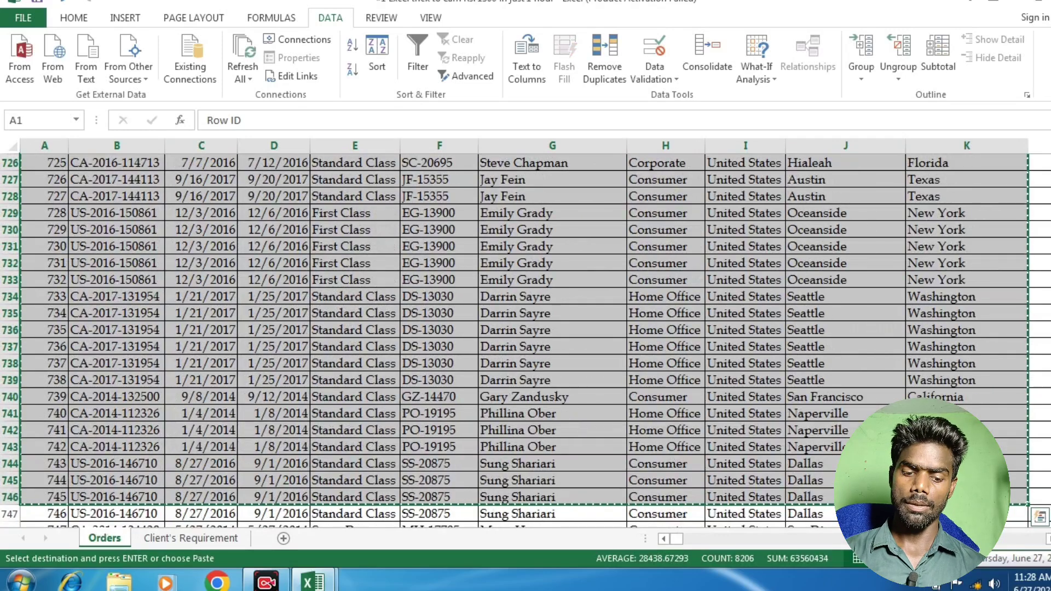
key(ctrl+n)
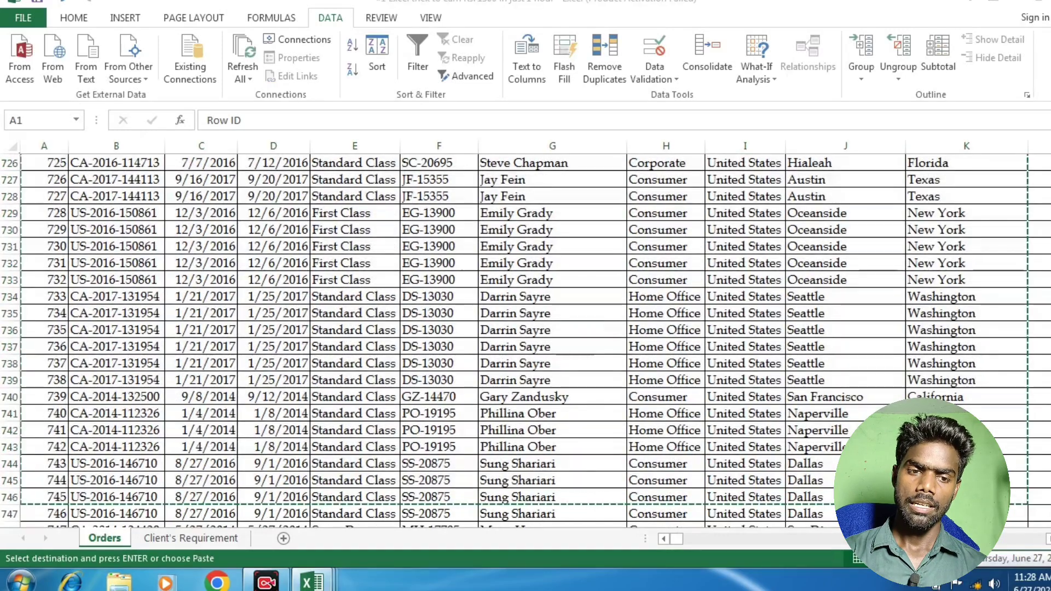
key(ctrl+v)
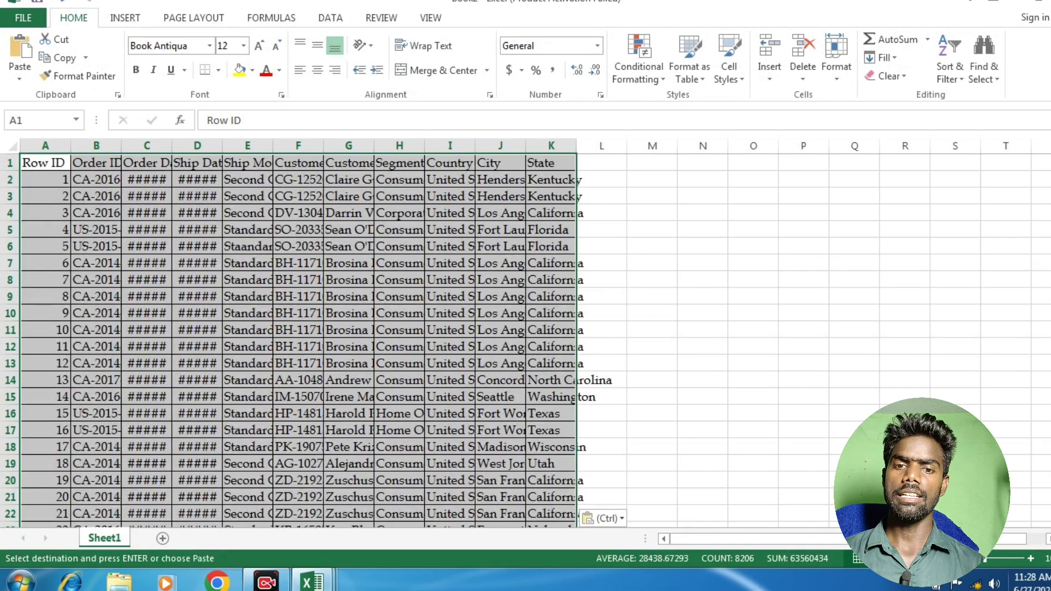
- AutoFit all column widths, then type the header 'salary' in L1
click(833, 79)
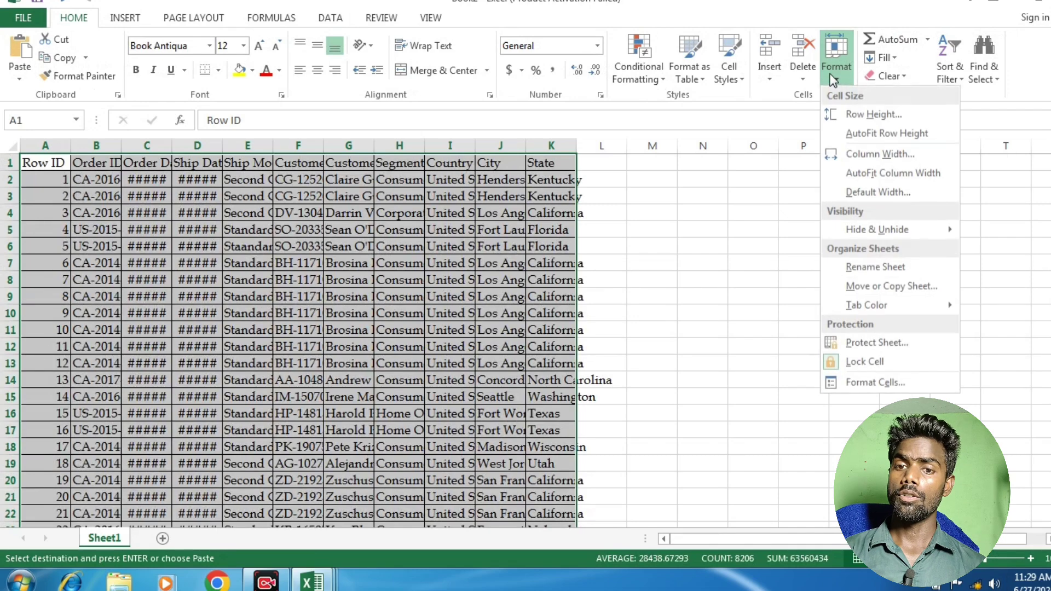
click(869, 174)
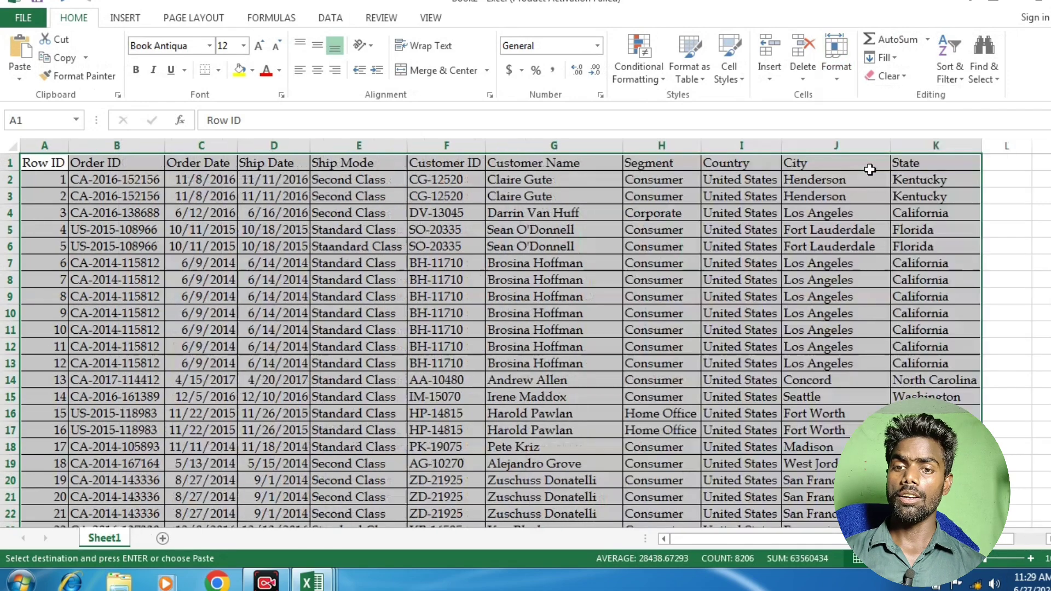
click(794, 252)
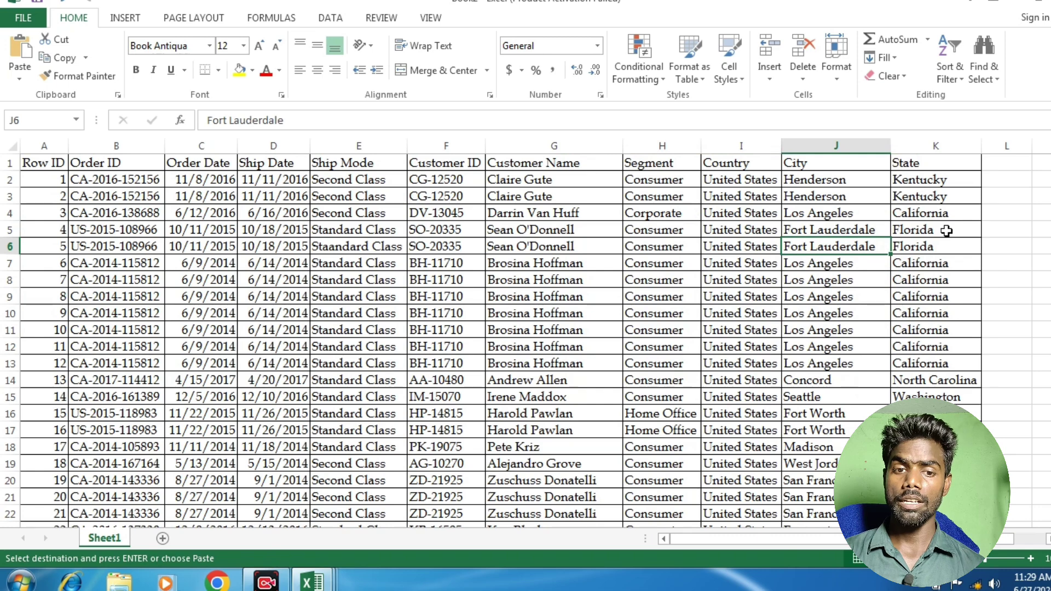
click(1006, 163)
text(sala)
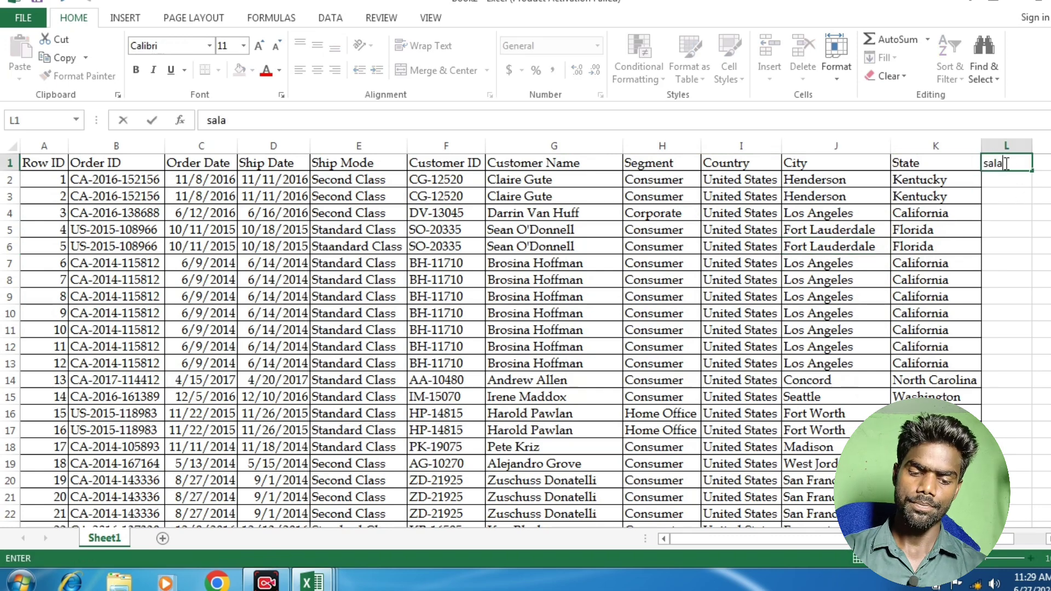
text(ry)
- Fill L2:L746 with =RANDBETWEEN(12999,50999) in one go using Ctrl+Enter
click(1022, 199)
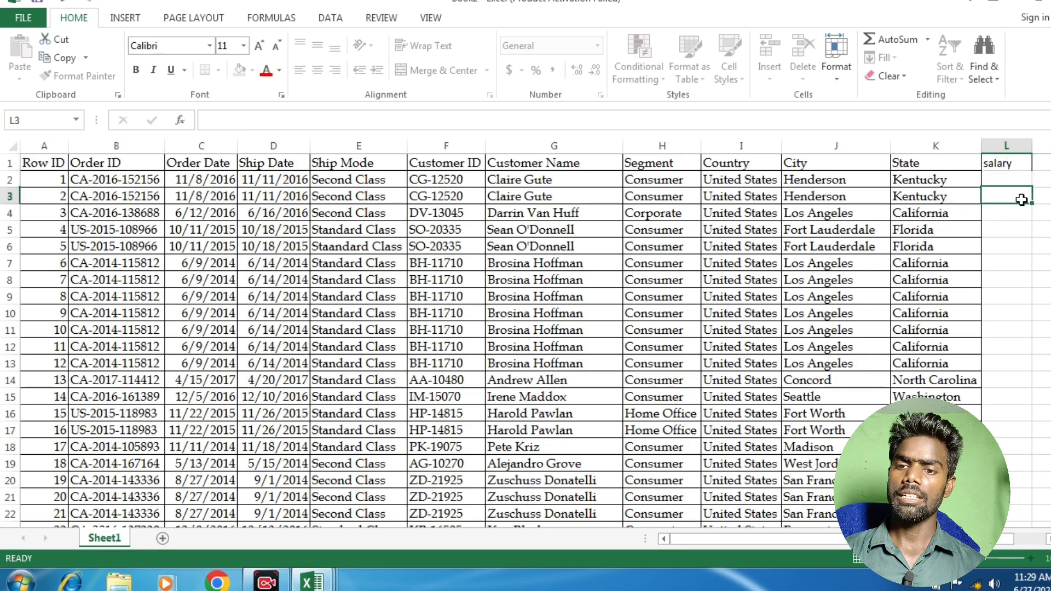
mouse_move(1008, 176)
mouse_down()
mouse_move(1029, 512)
mouse_move(679, 512)
mouse_up()
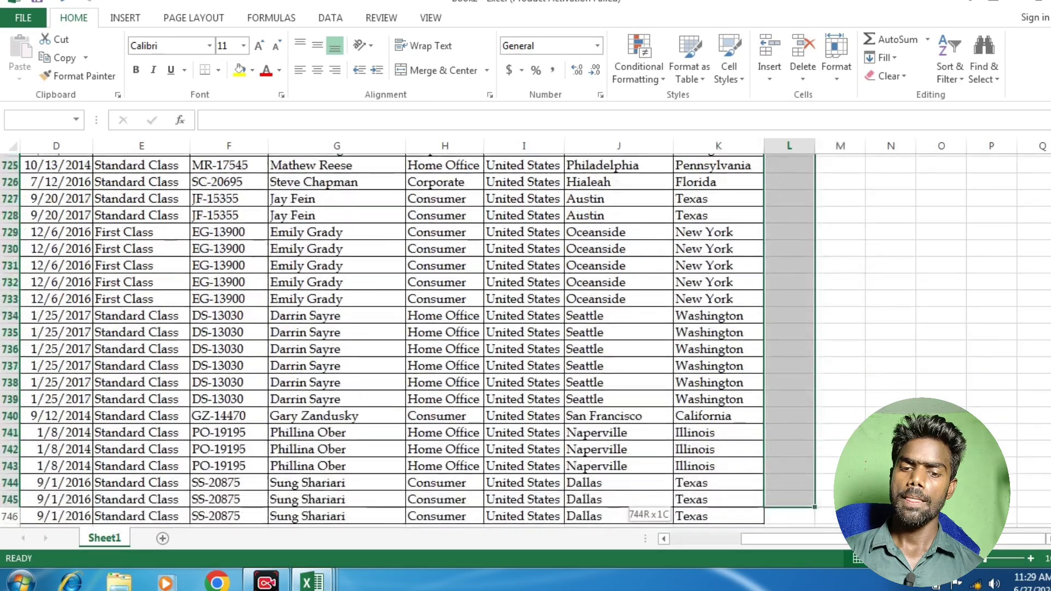
drag(679, 511, 799, 461)
text(=)
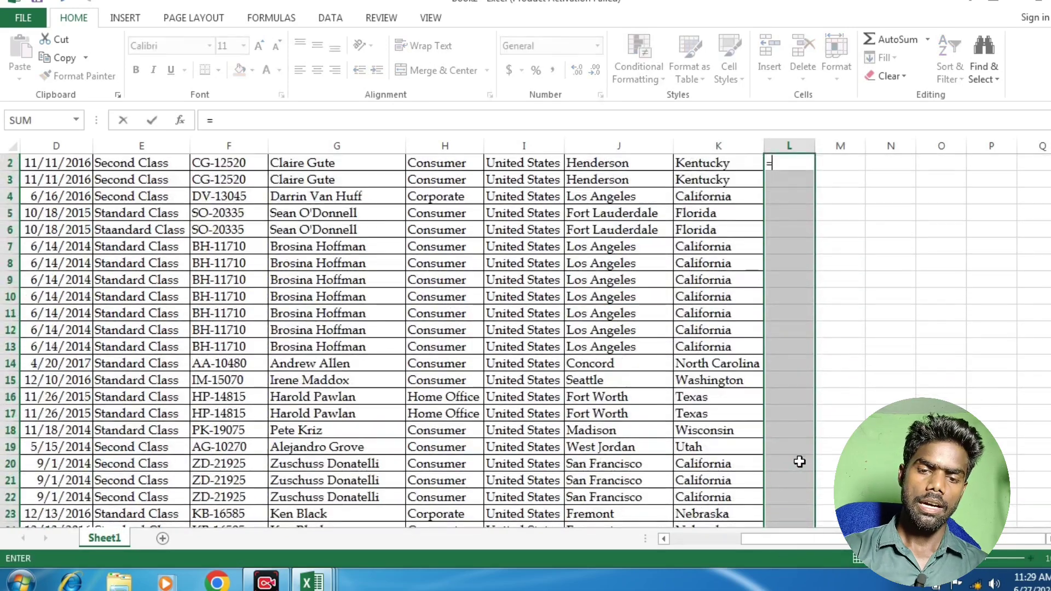
text(rand)
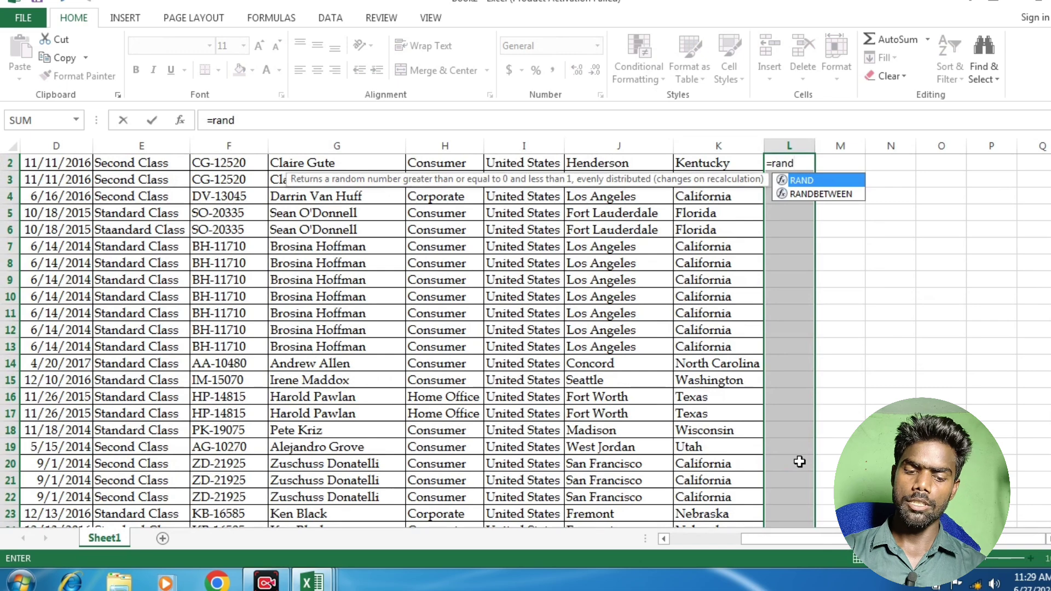
key(Down)
key(Tab)
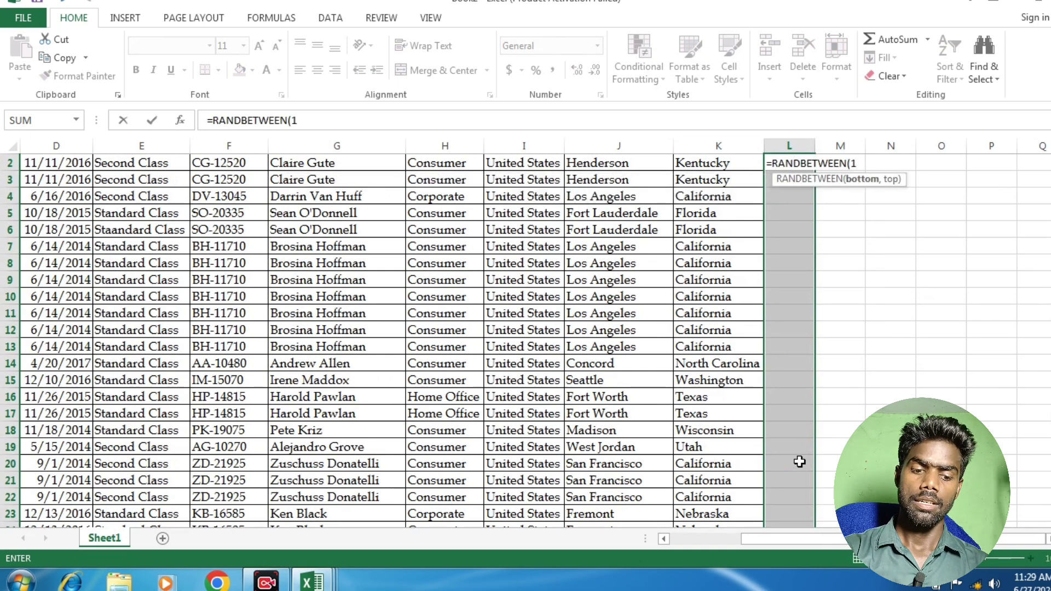
text(2999)
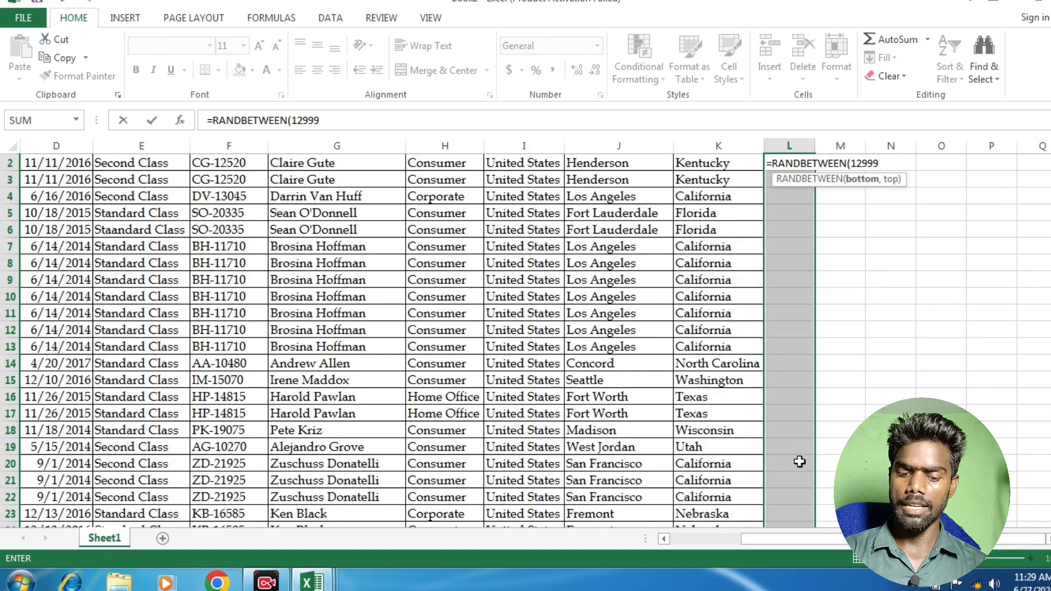
text(,)
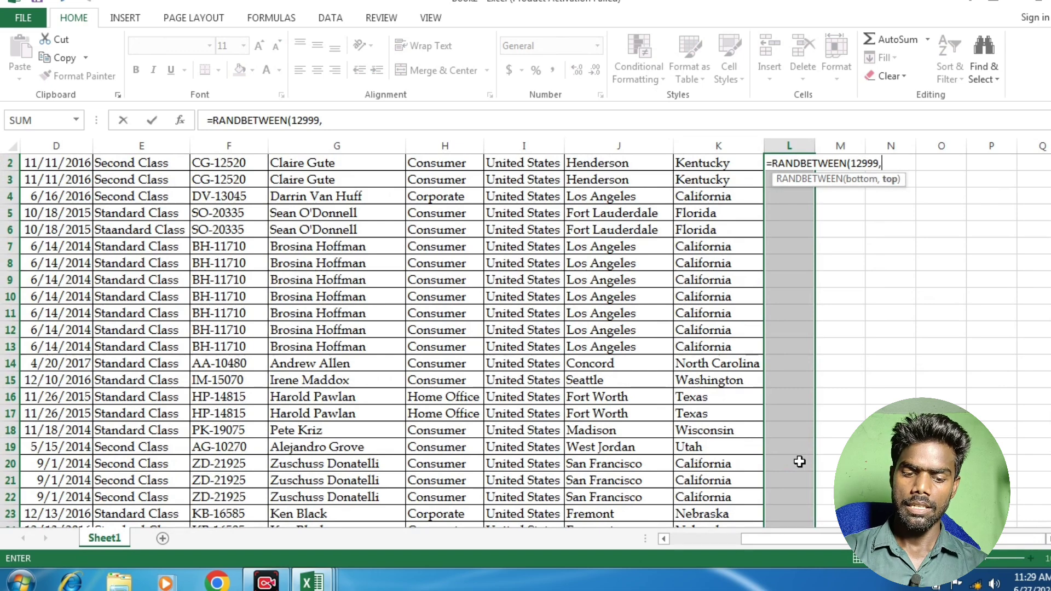
text(509)
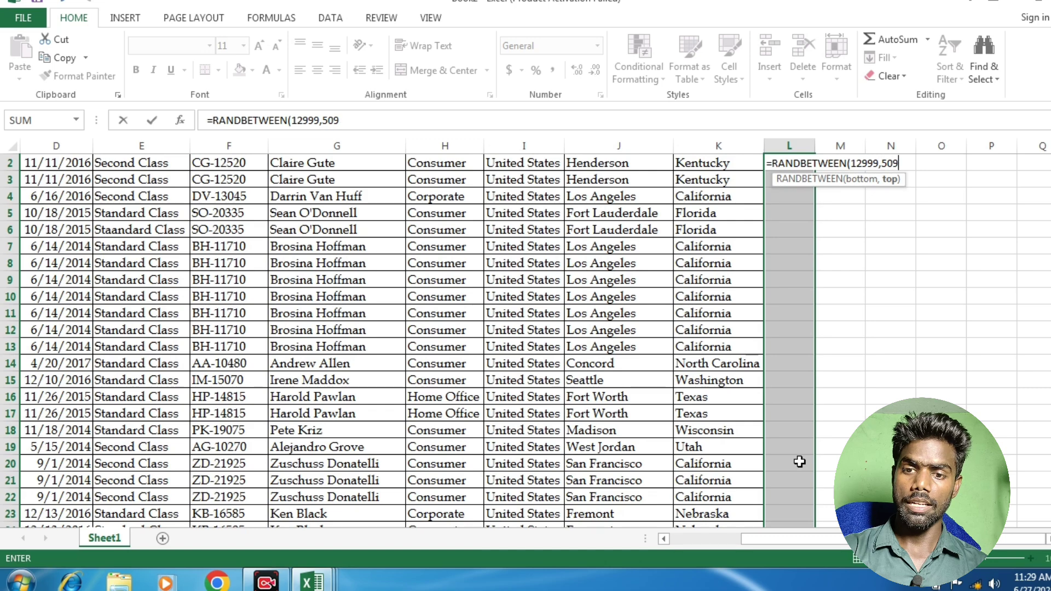
text(99)
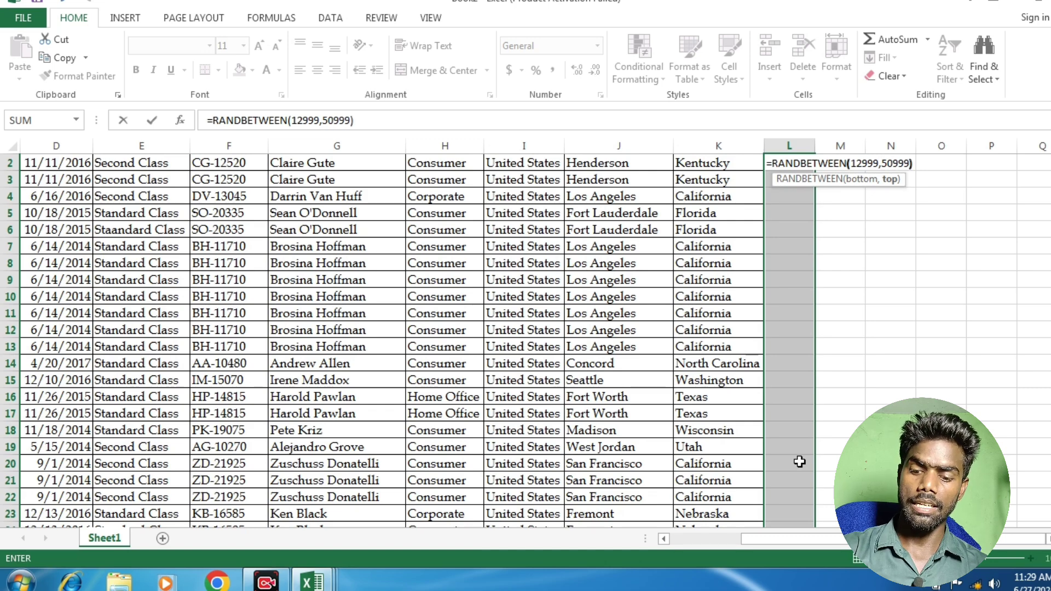
text())
key(ctrl+Return)
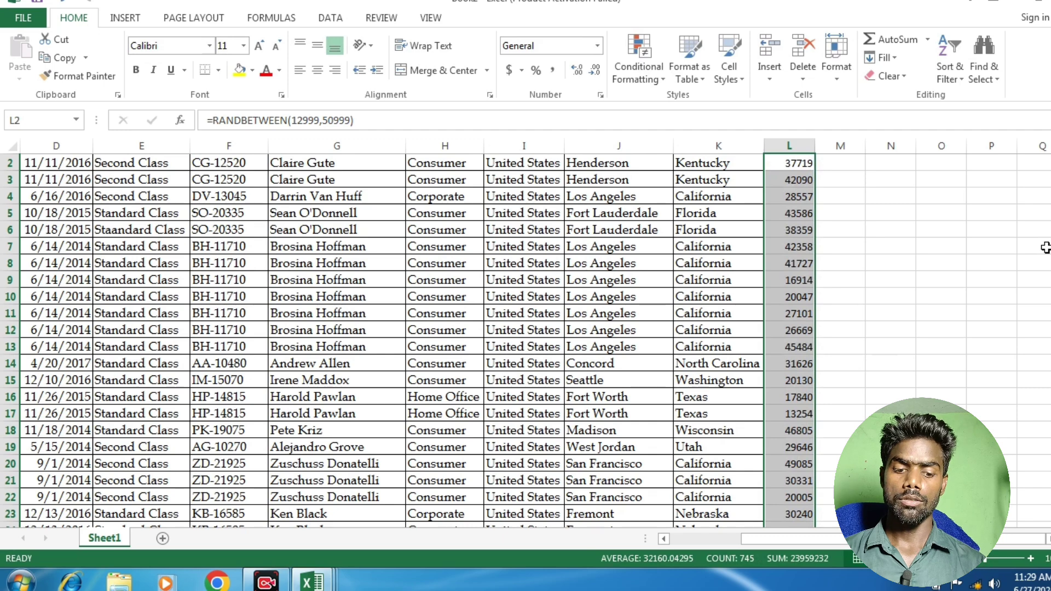
- Paste the salary column back onto itself as values only, replacing the RANDBETWEEN formulas
key(ctrl+c)
right_click(793, 263)
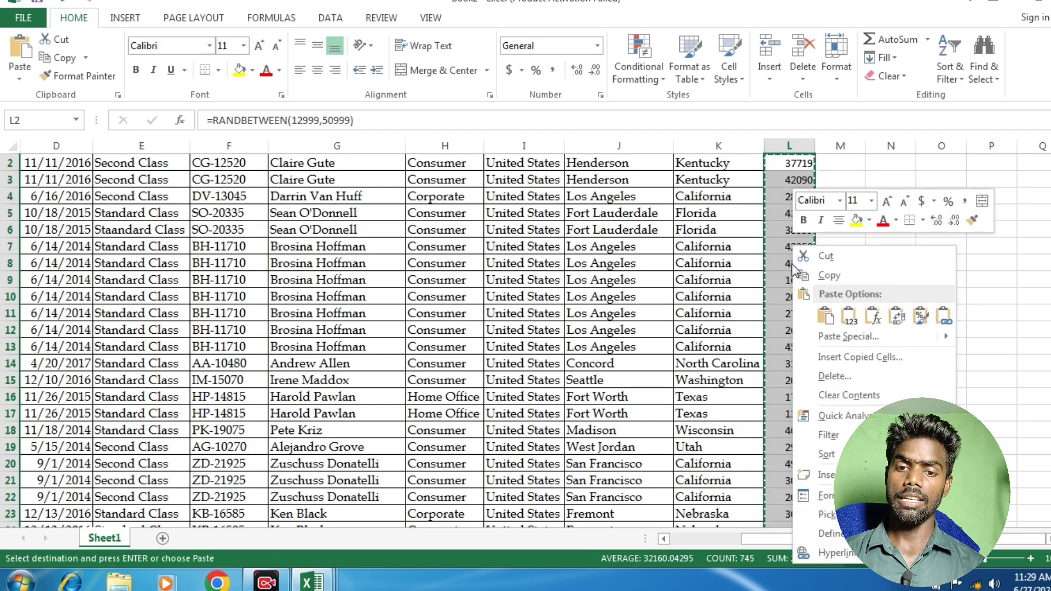
mouse_move(849, 336)
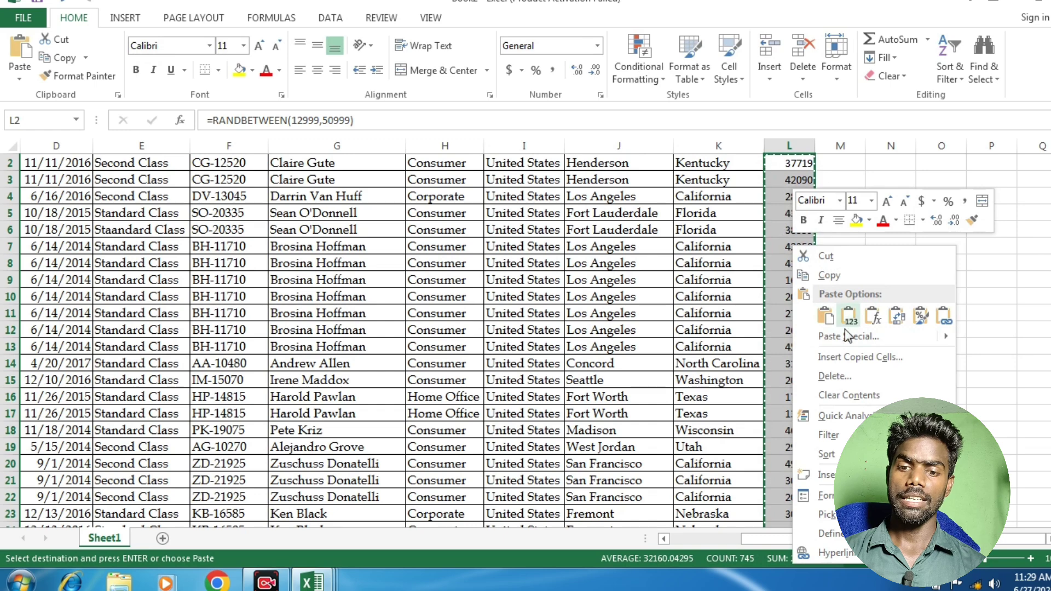
click(847, 336)
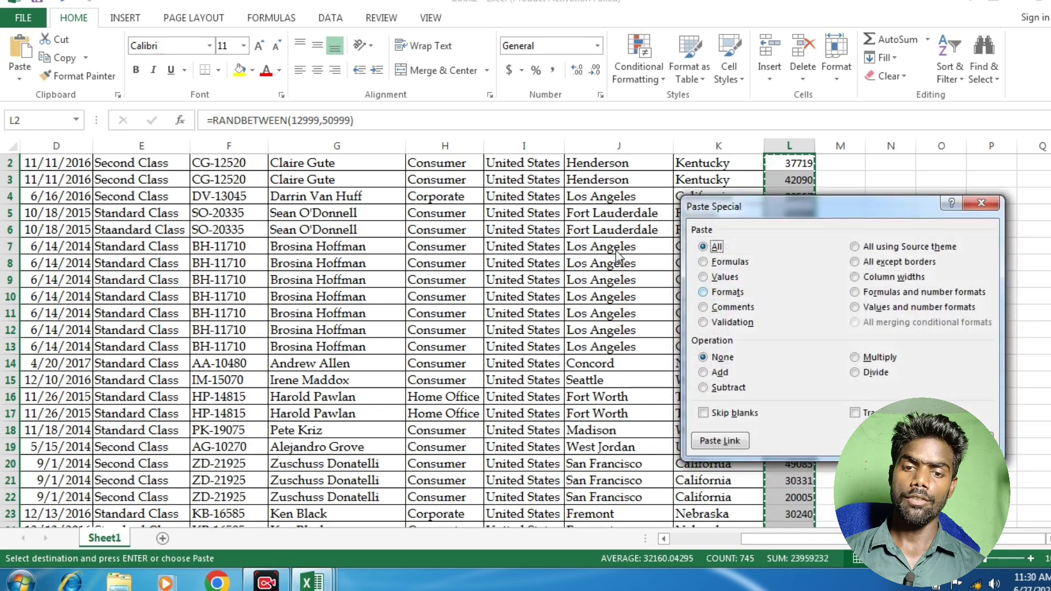
click(713, 277)
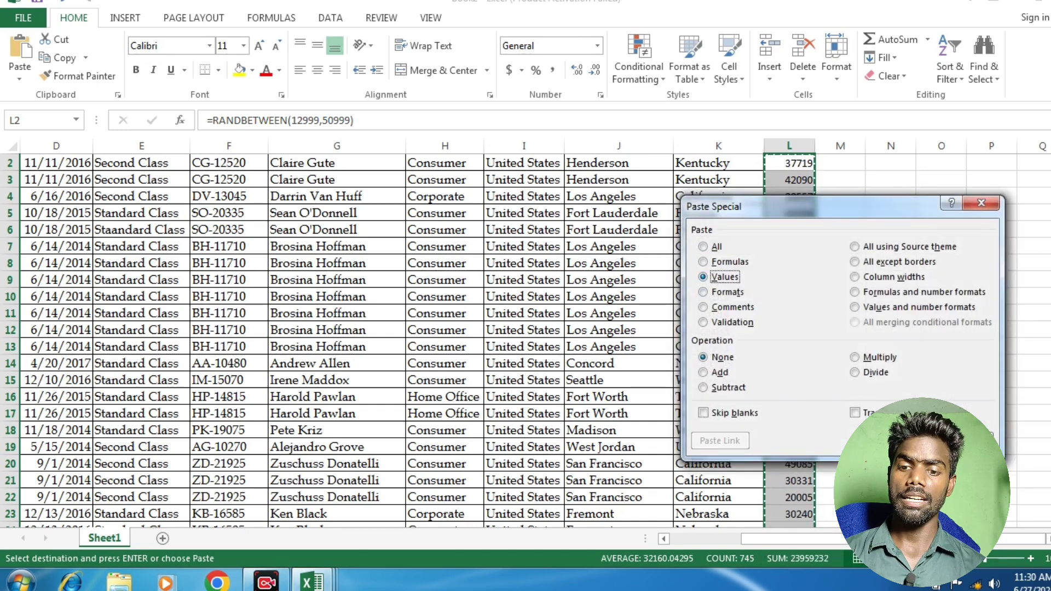
click(909, 440)
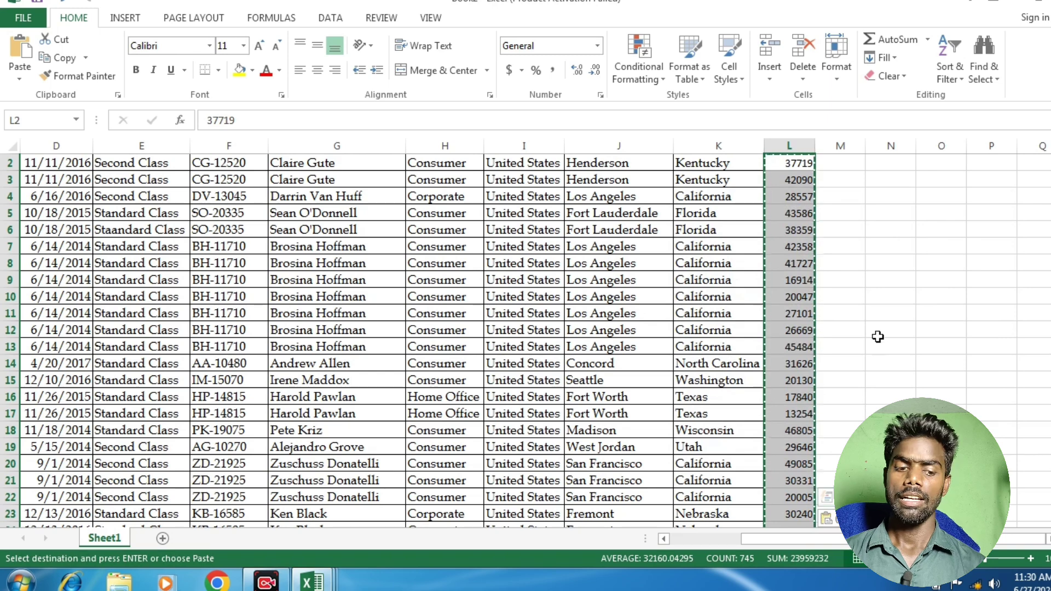
key(Escape)
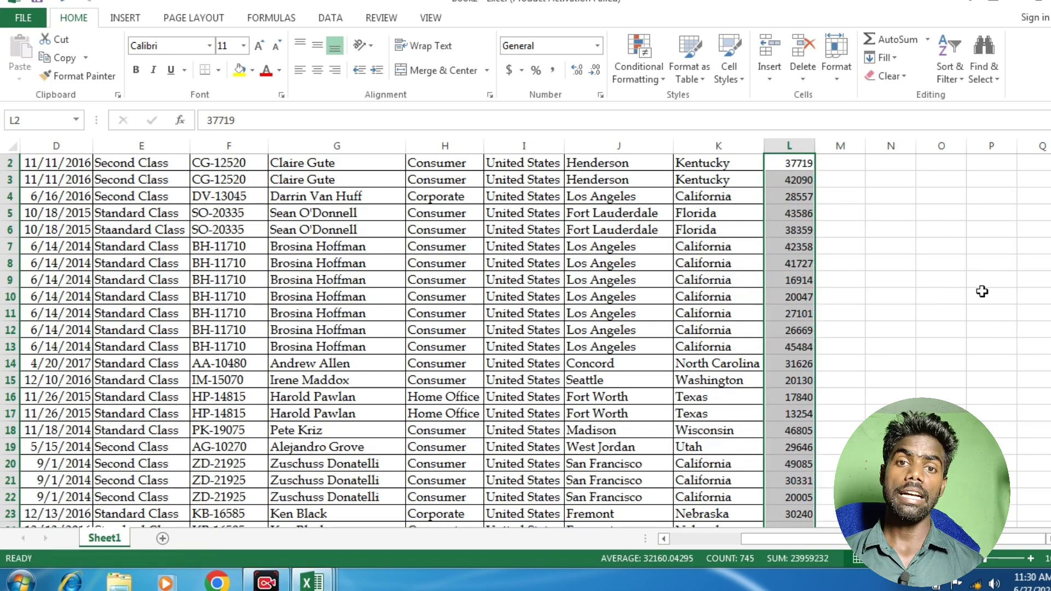
scroll(526, 340, down, 7)
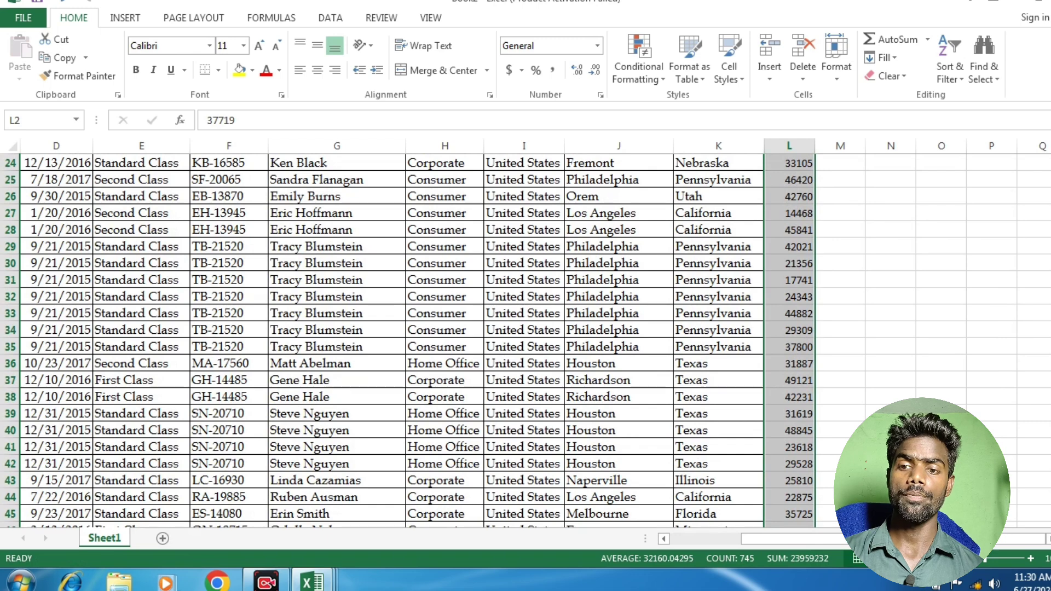
scroll(383, 339, up, 8)
- Click a cell inside the Orders table and select its whole range with Ctrl+A
drag(495, 273, 630, 347)
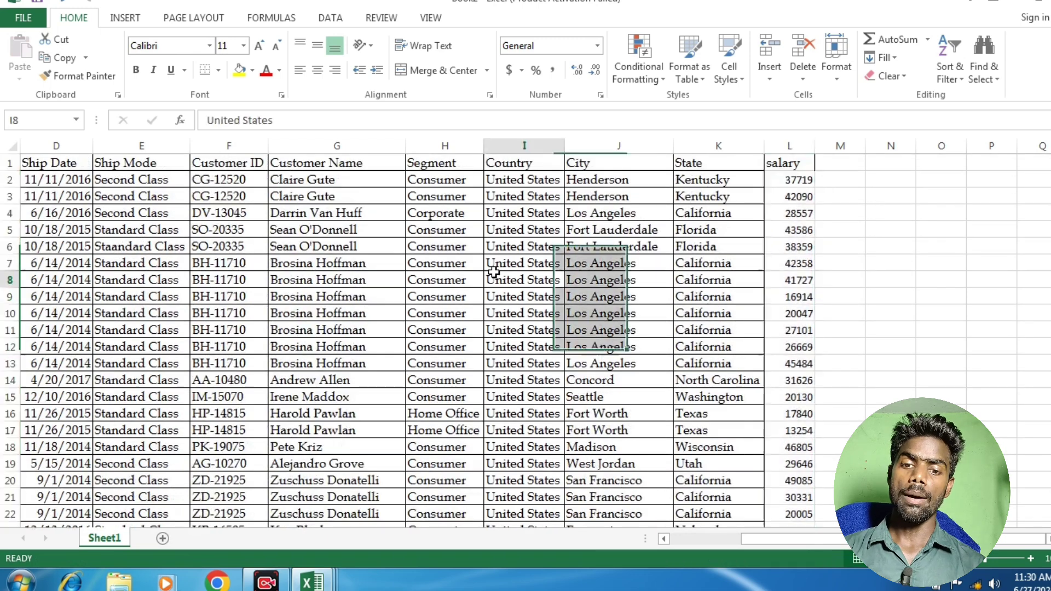
click(494, 276)
click(641, 284)
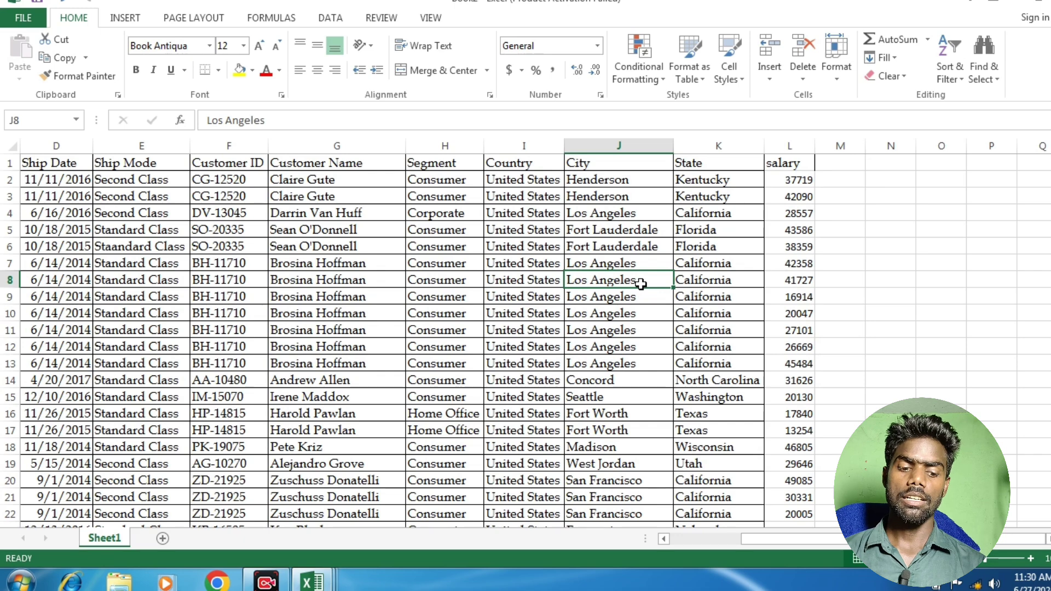
key(ctrl+a)
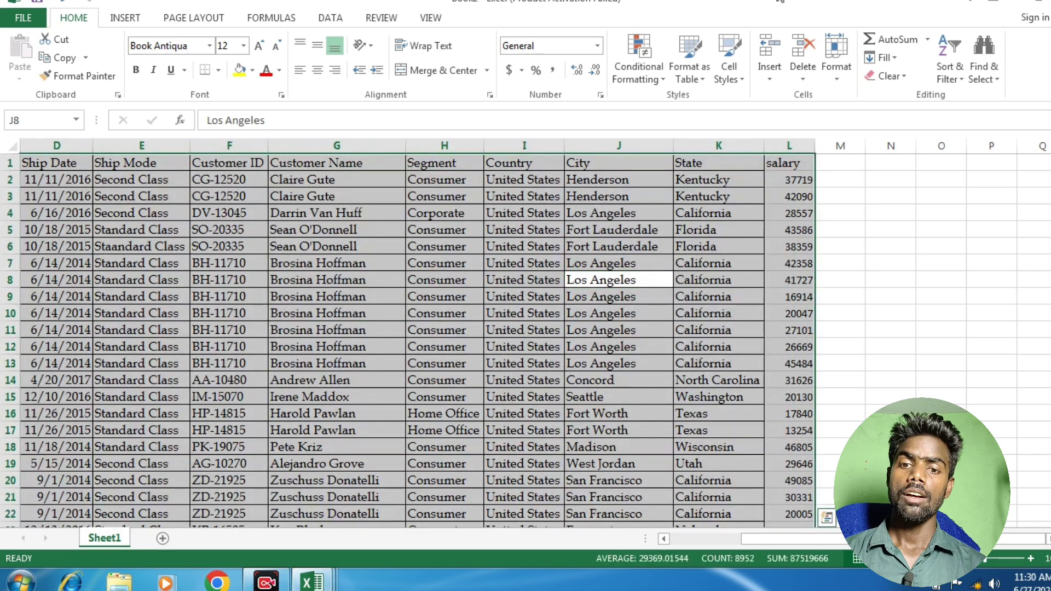
- Add subtotals at each change in State using Sum on the salary column
click(335, 21)
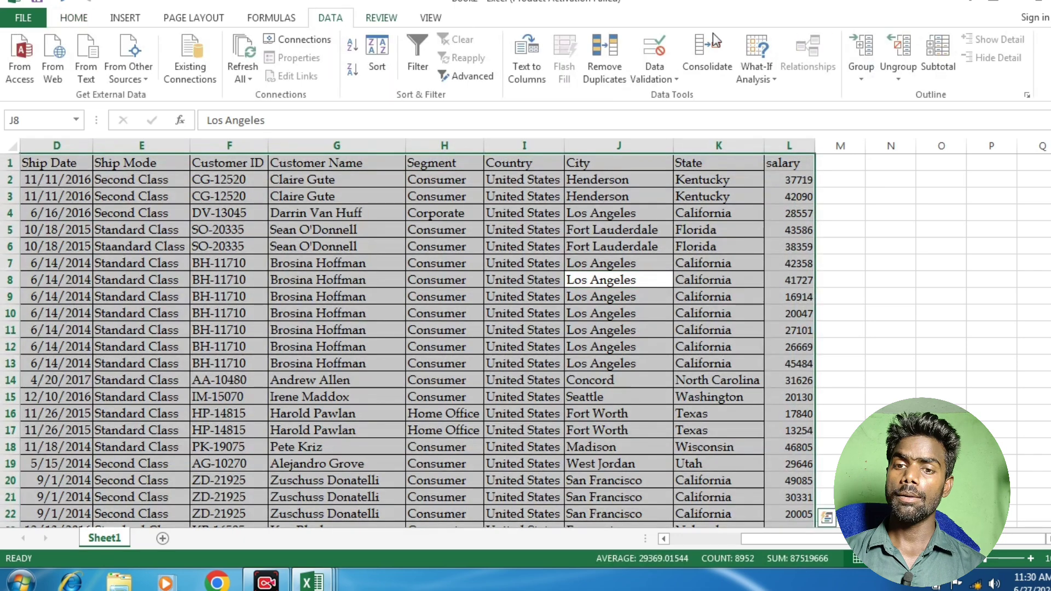
click(934, 64)
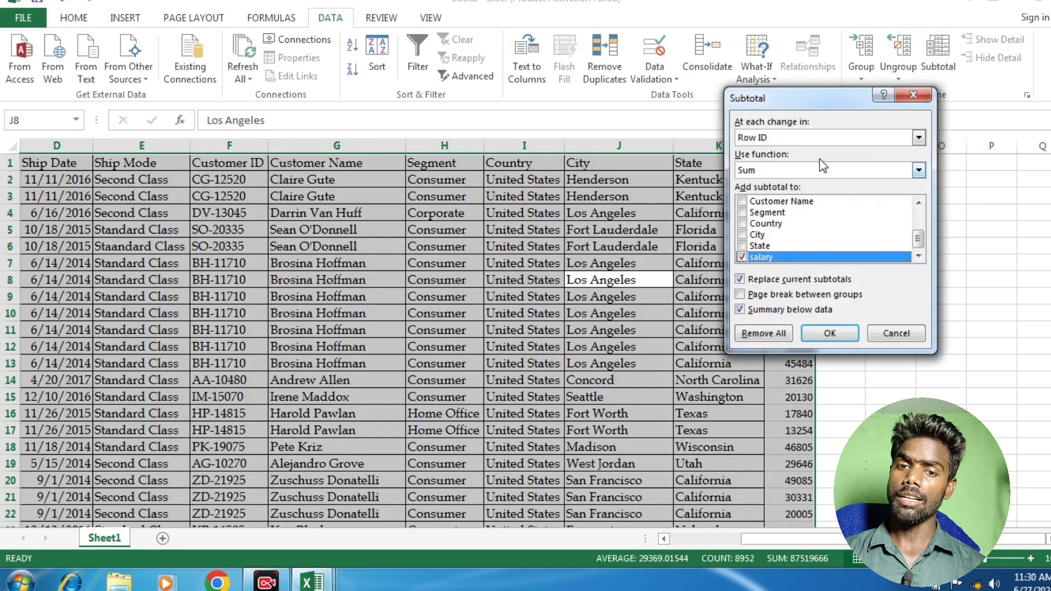
click(919, 139)
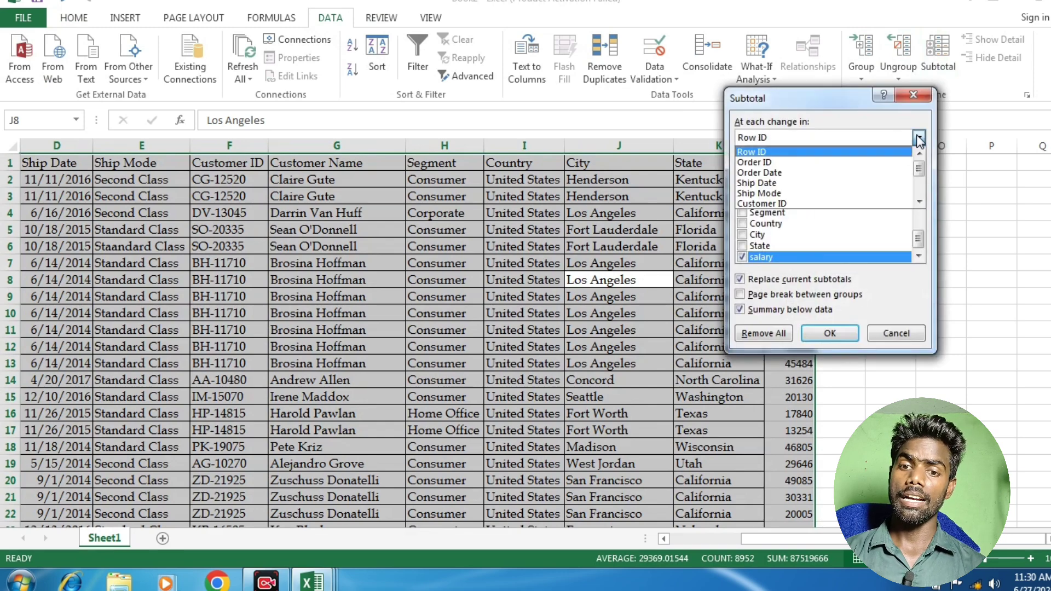
click(920, 203)
click(920, 202)
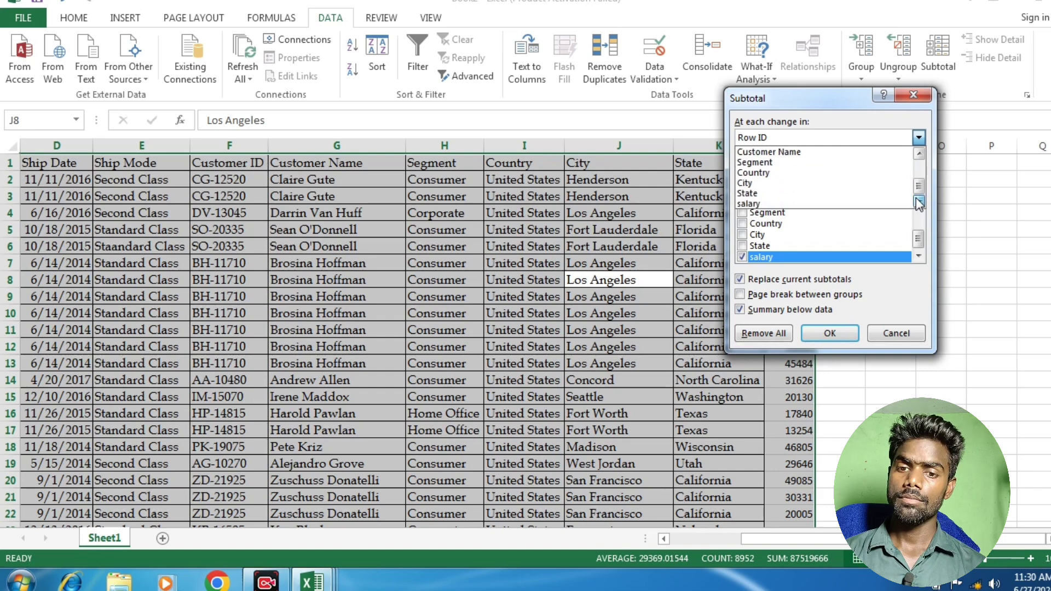
click(812, 192)
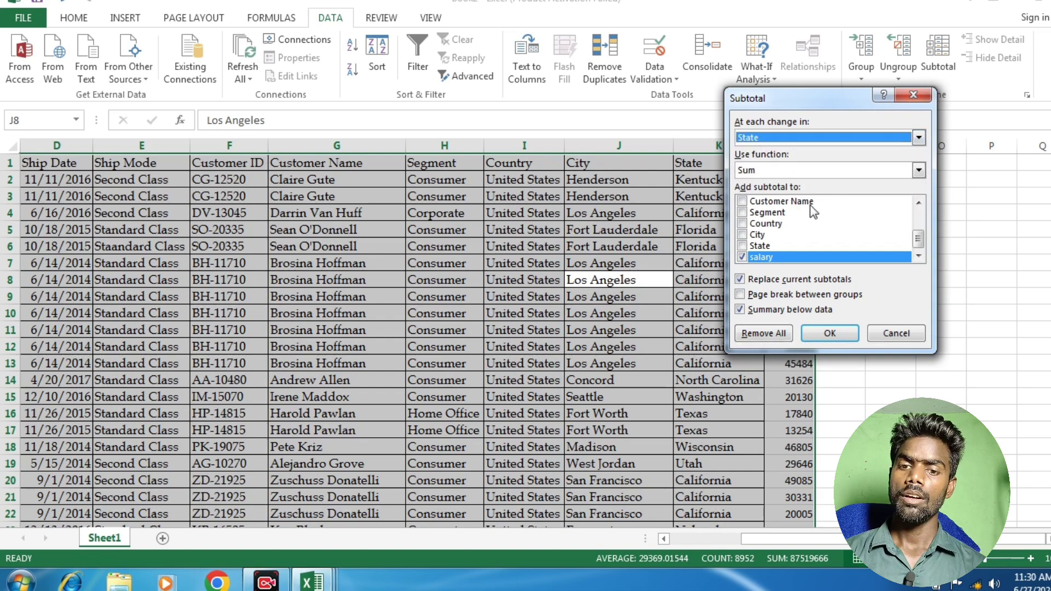
click(823, 340)
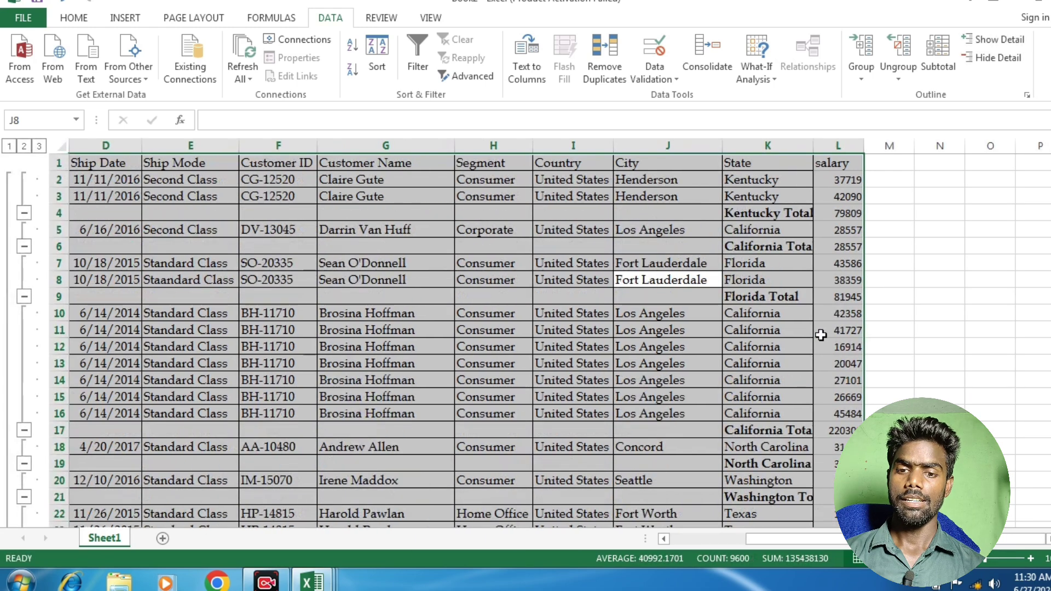
click(901, 297)
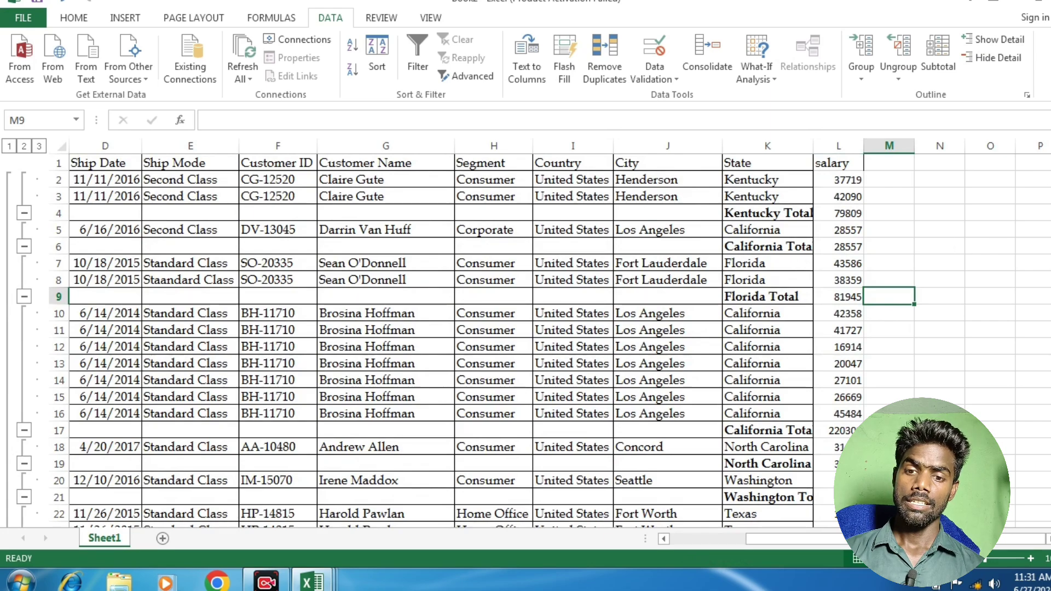
scroll(526, 339, down, 7)
scroll(525, 339, down, 10)
scroll(525, 340, down, 8)
scroll(526, 339, down, 13)
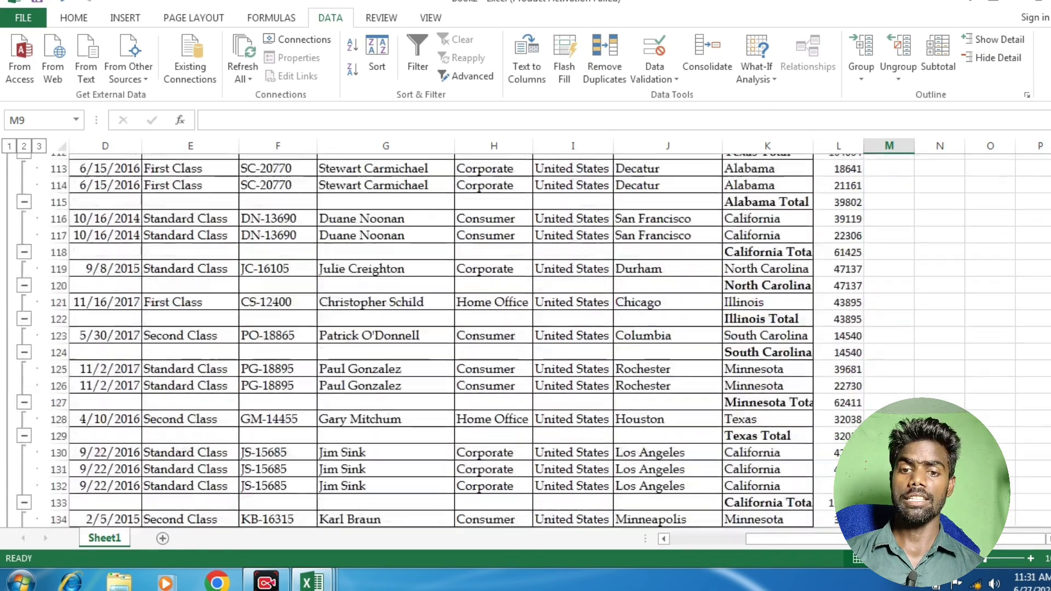
scroll(1047, 239, down, 10)
scroll(1047, 239, down, 6)
scroll(1047, 239, down, 9)
scroll(1046, 239, down, 7)
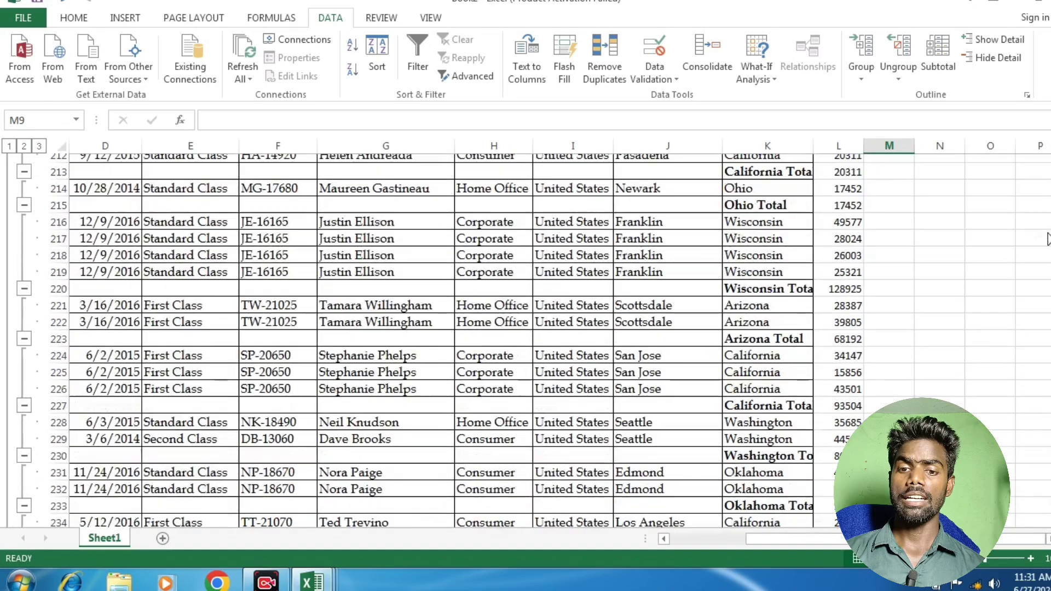
scroll(1047, 241, down, 5)
scroll(1047, 241, down, 3)
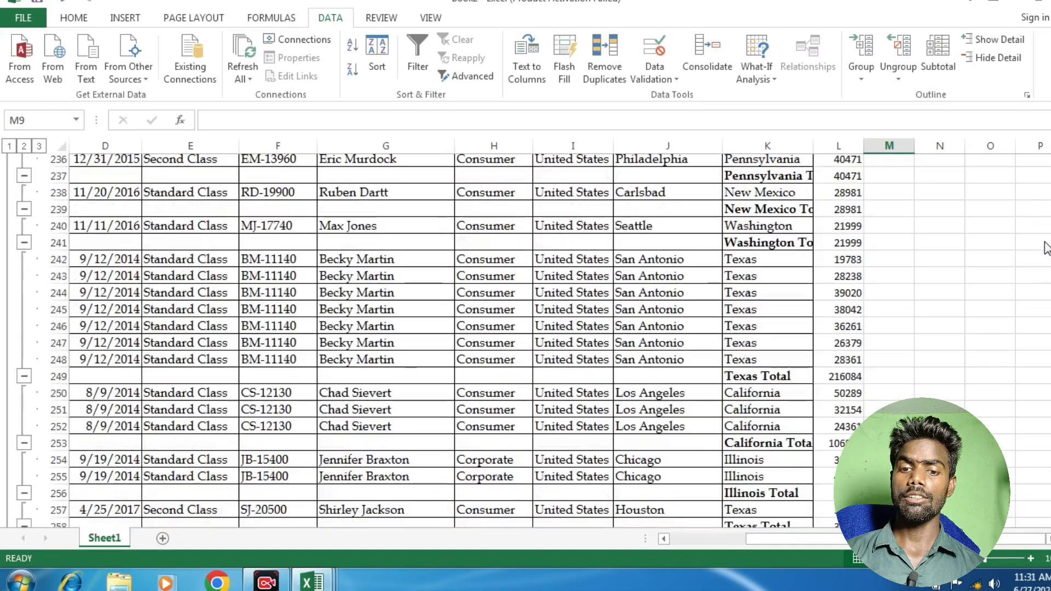
scroll(1047, 246, down, 8)
scroll(1044, 257, down, 7)
scroll(1043, 268, down, 14)
scroll(1040, 296, down, 20)
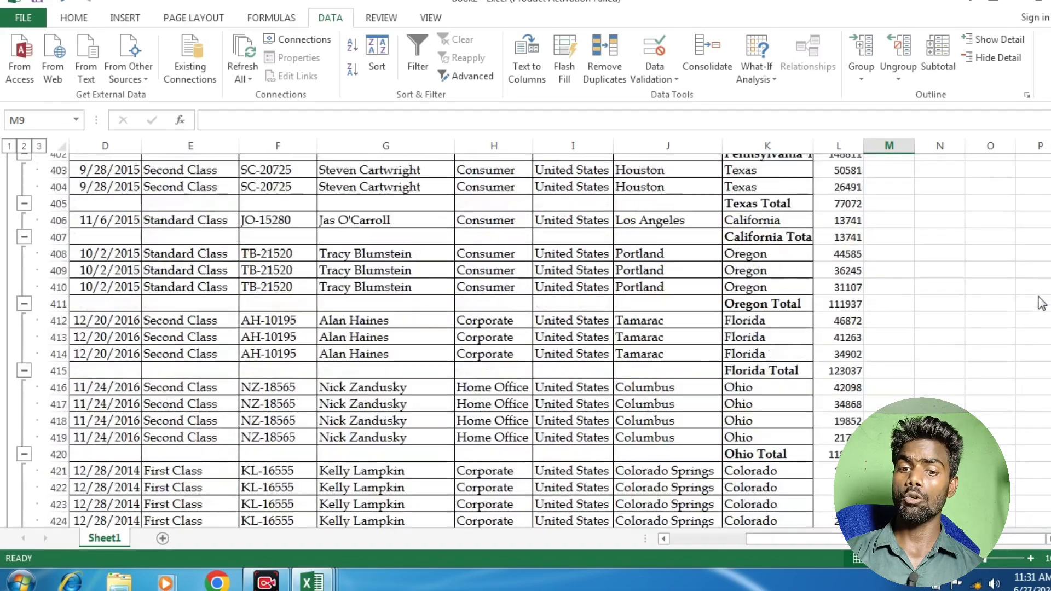
scroll(1039, 329, down, 20)
scroll(1035, 372, down, 20)
scroll(1031, 398, down, 20)
scroll(1030, 416, down, 20)
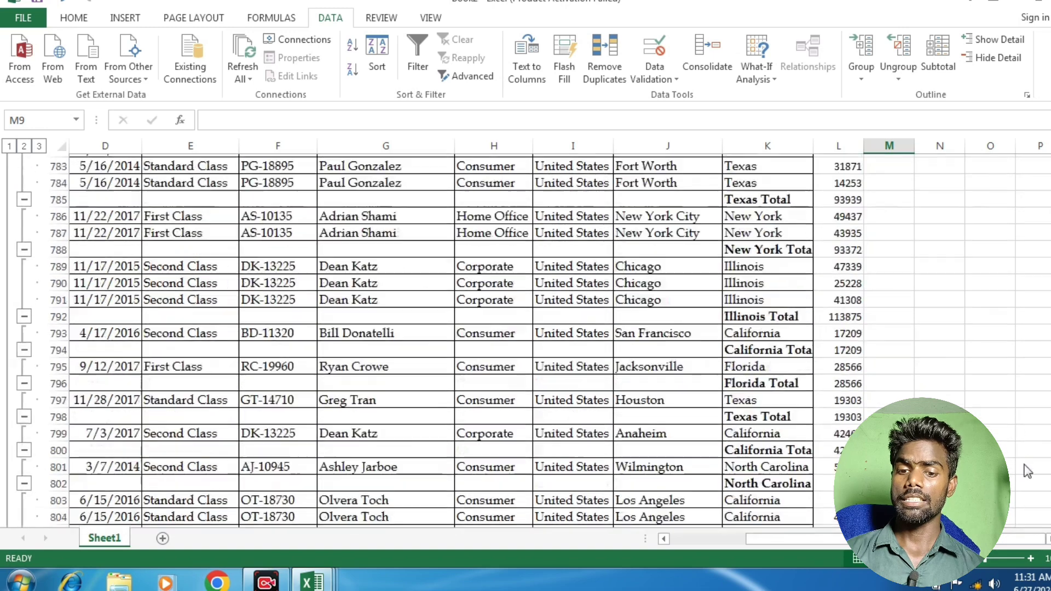
scroll(1027, 470, down, 20)
scroll(1021, 504, down, 20)
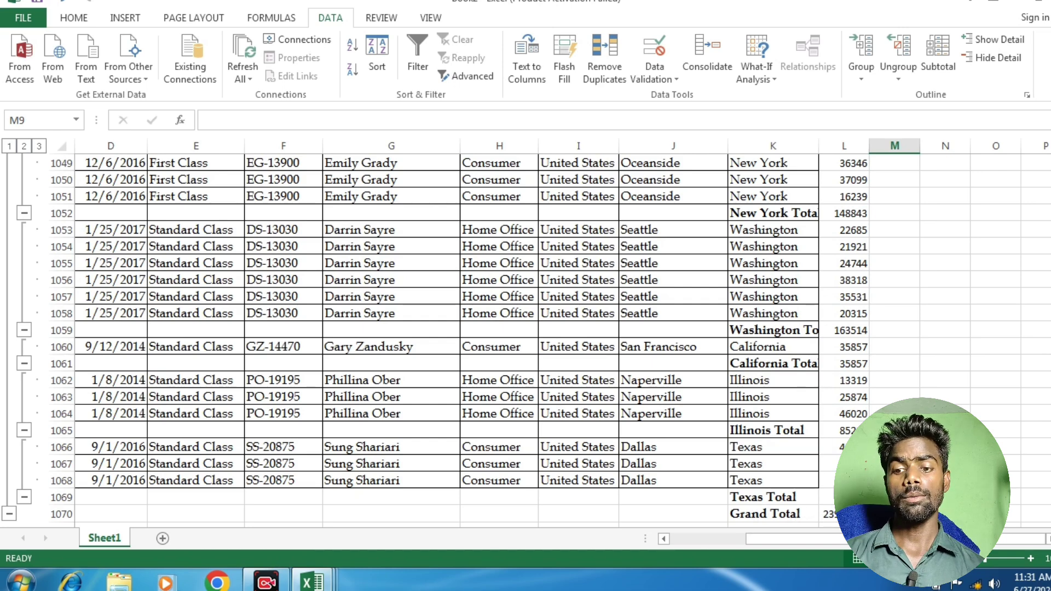
scroll(1047, 225, up, 8)
scroll(1047, 224, up, 20)
scroll(1047, 225, up, 20)
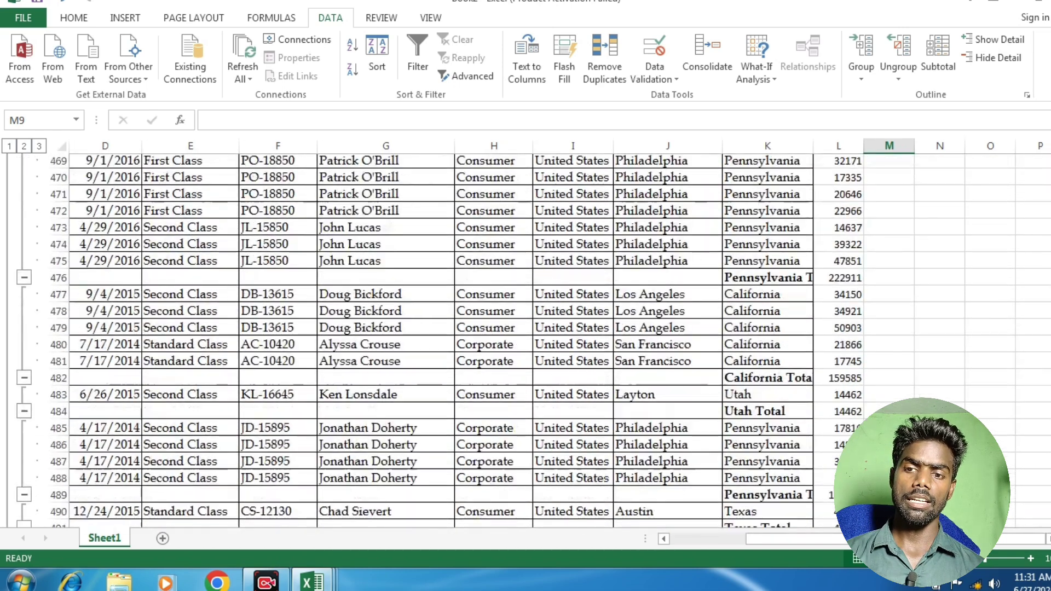
scroll(1046, 224, up, 20)
scroll(1046, 225, up, 20)
scroll(1046, 164, up, 15)
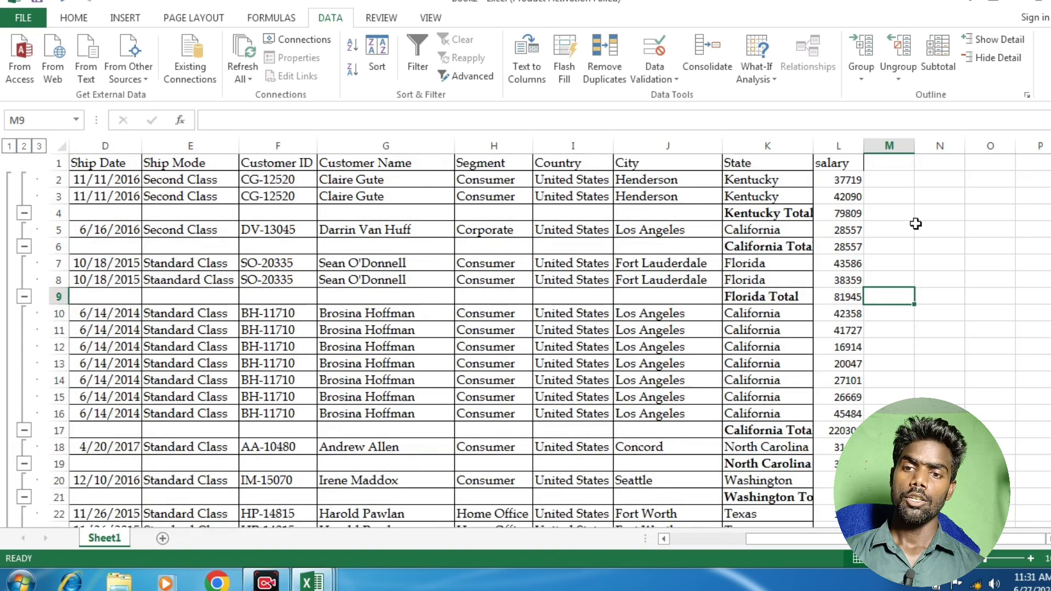
- Collapse the Florida group to its total row, then the whole outline down to the Grand Total
click(984, 44)
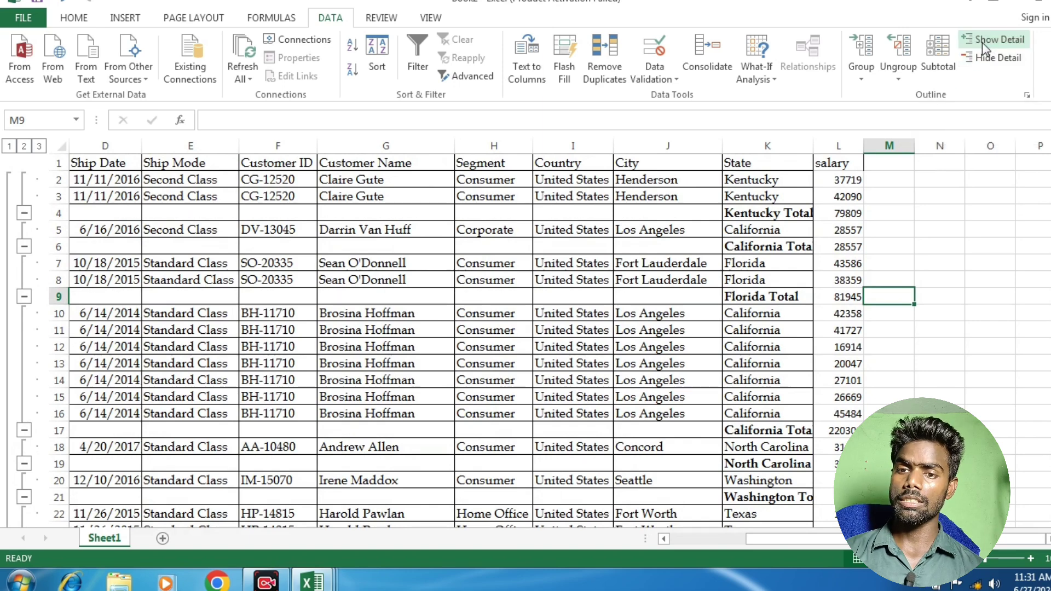
click(982, 57)
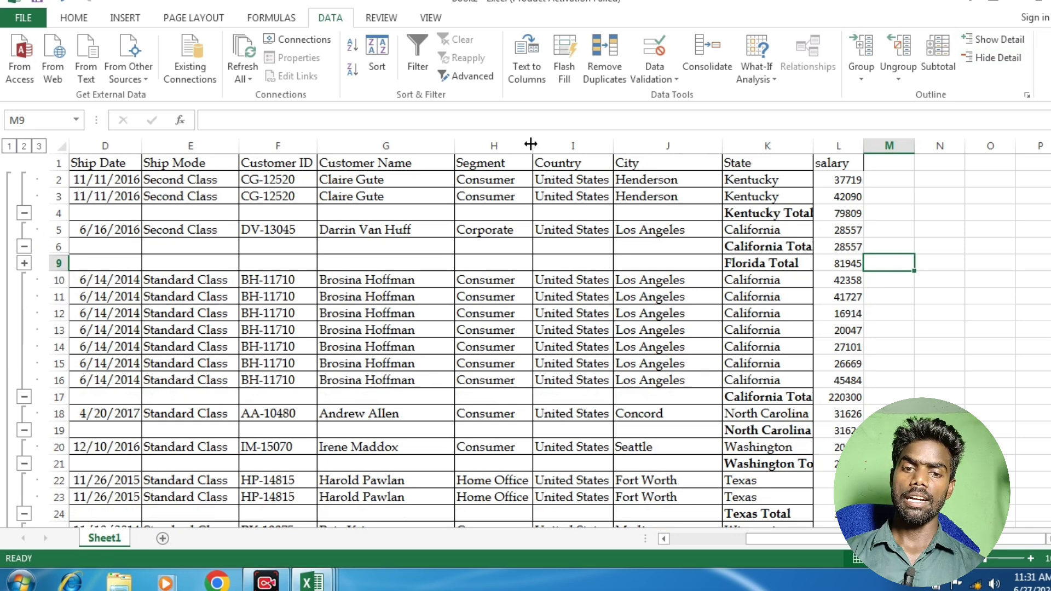
click(990, 60)
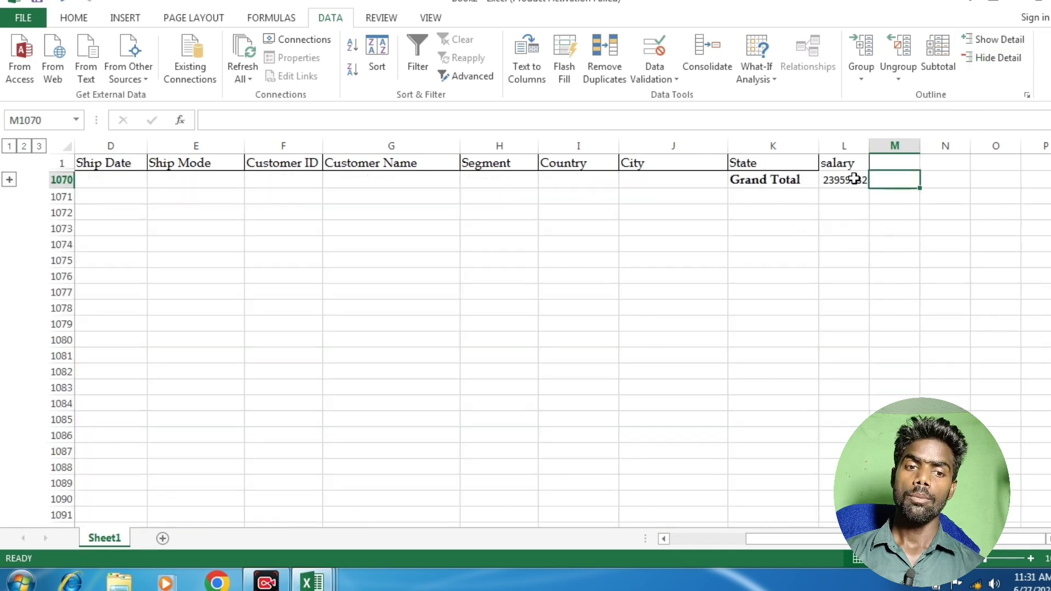
- Expand the detail rows, collapse back to the Grand Total, then expand the detail again
click(1000, 40)
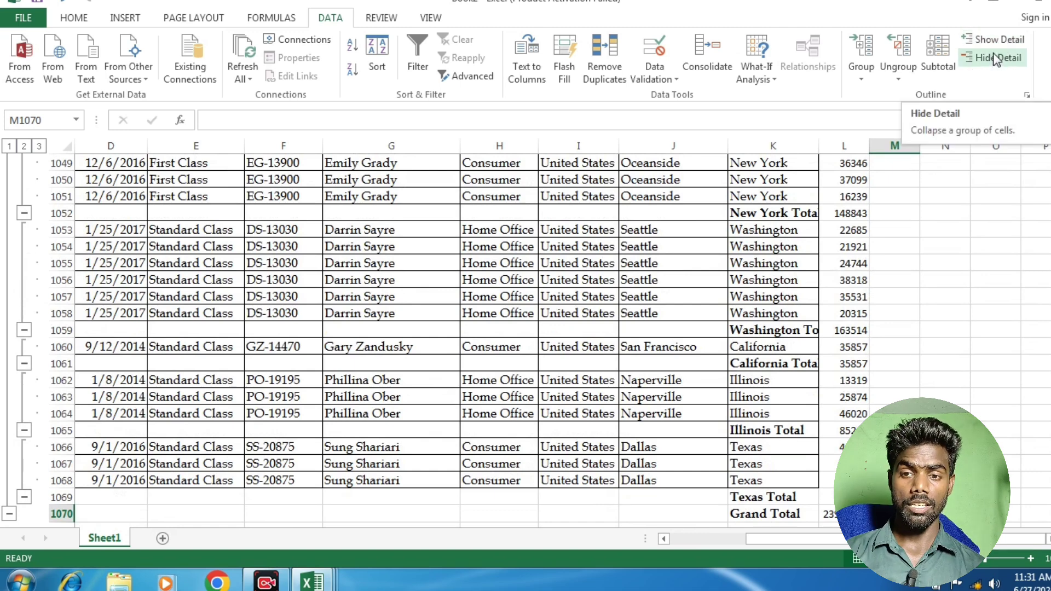
click(996, 59)
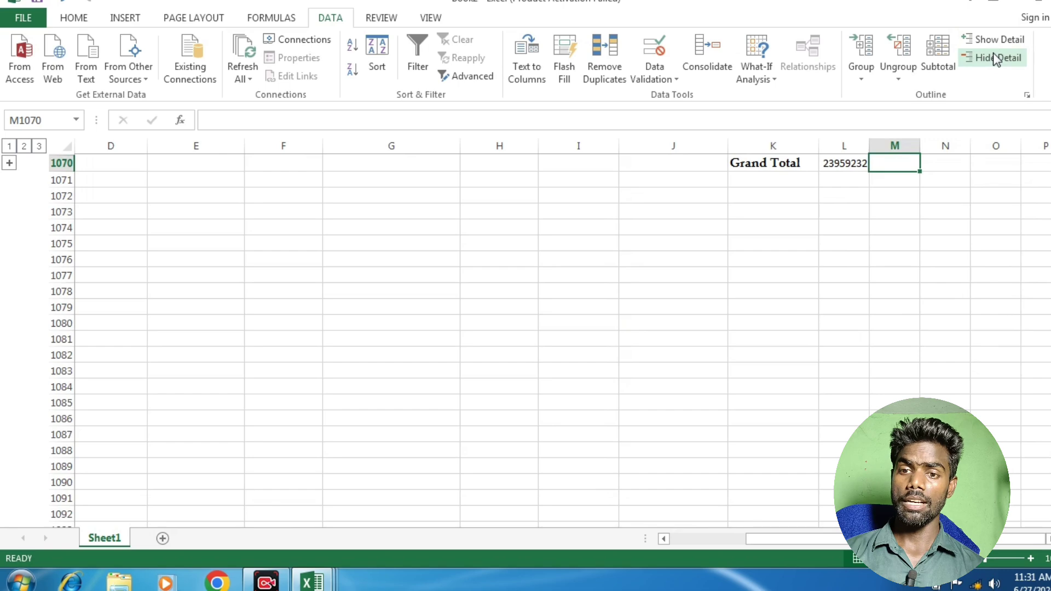
click(998, 40)
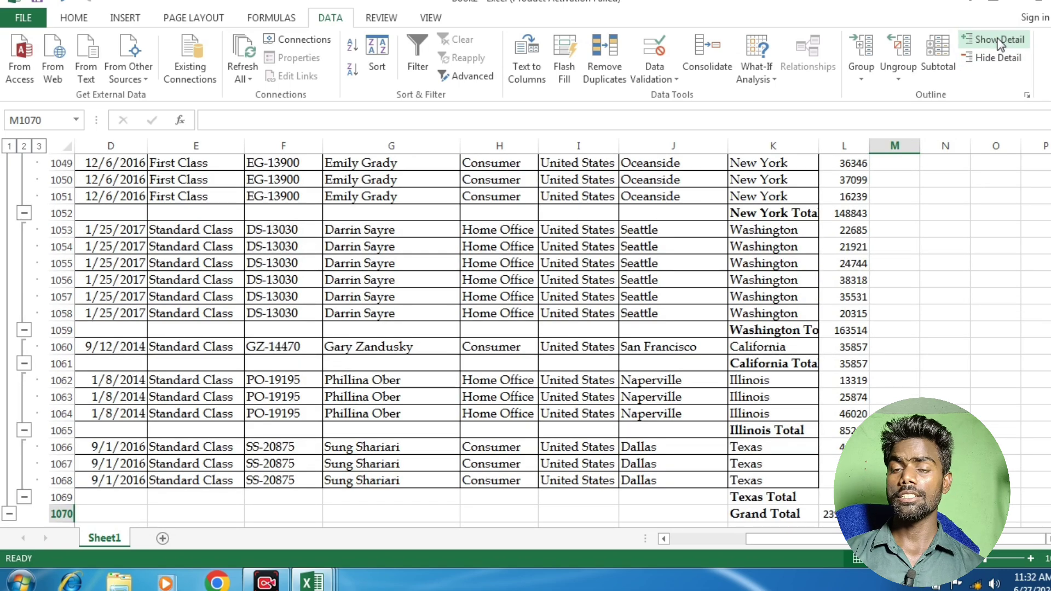